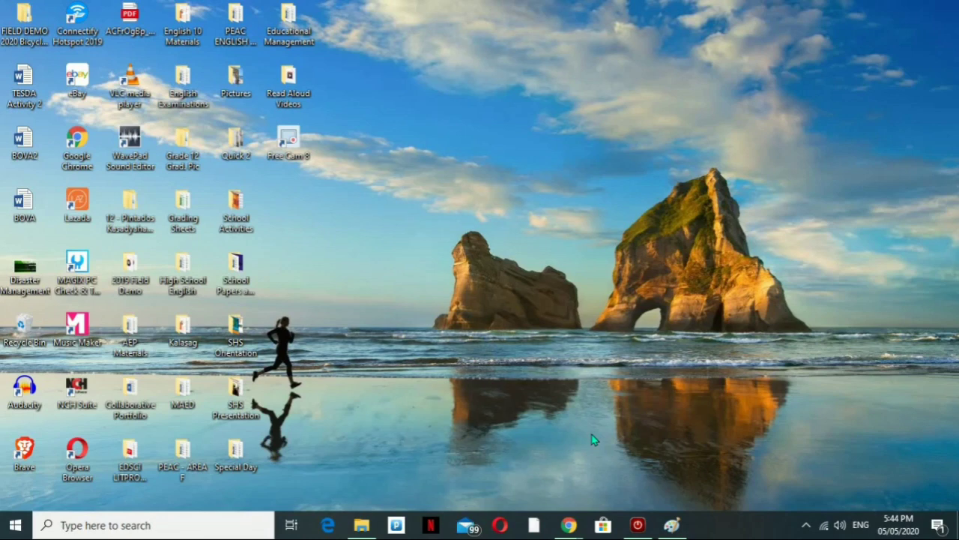
# - Restore the Chrome window showing the Quizizz homepage from its taskbar thumbnail
pyautogui.moveTo(569, 523)
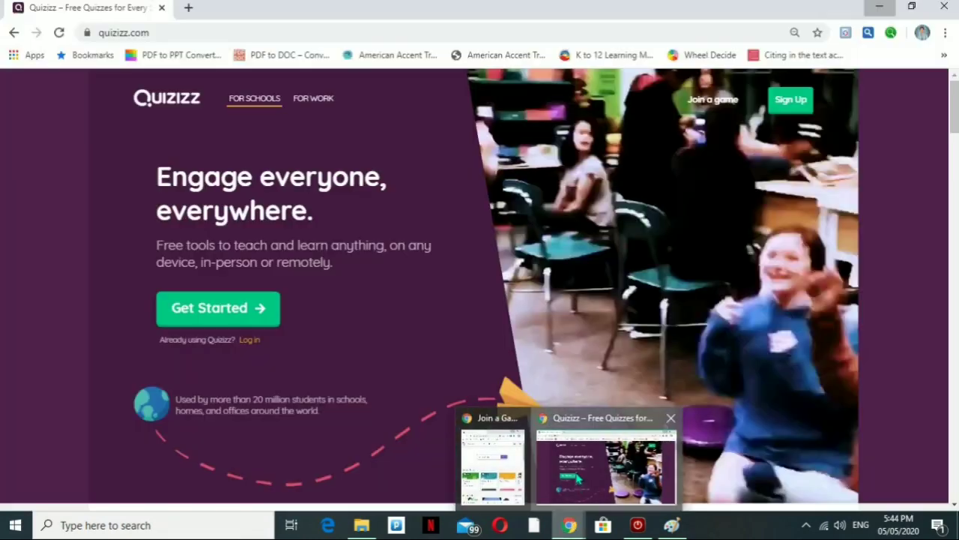
pyautogui.click(589, 472)
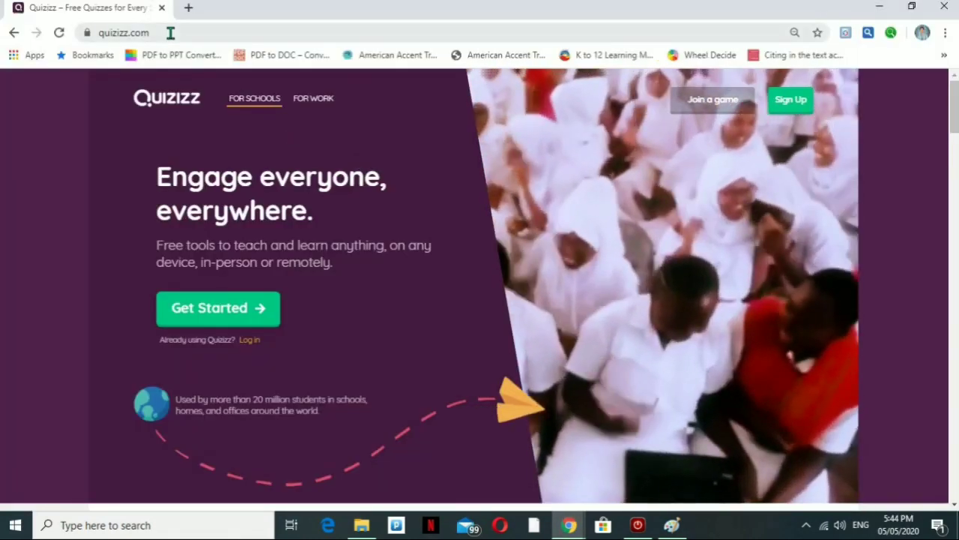
# - Reload quizizz.com and go to the 'Create a free account' sign-up page
pyautogui.click(170, 32)
pyautogui.press('Return')
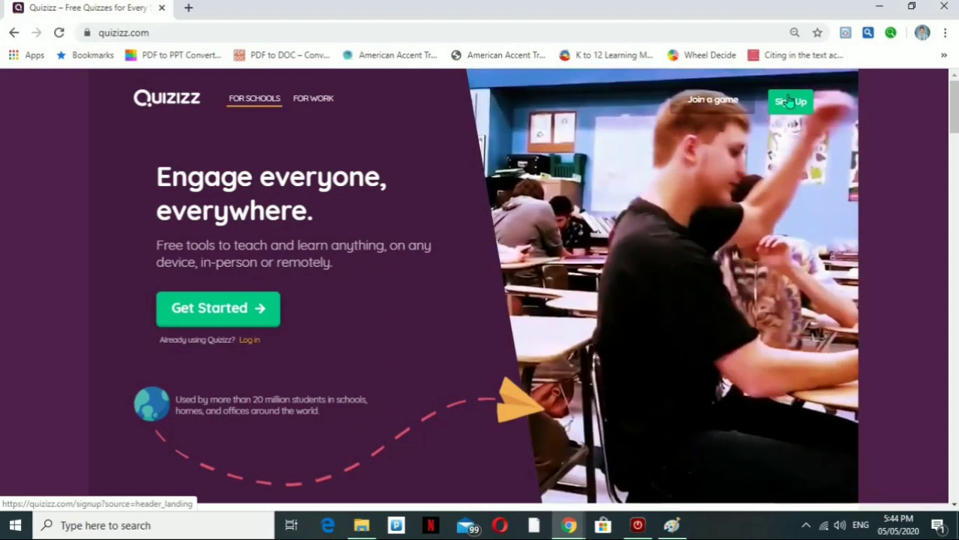
pyautogui.click(789, 102)
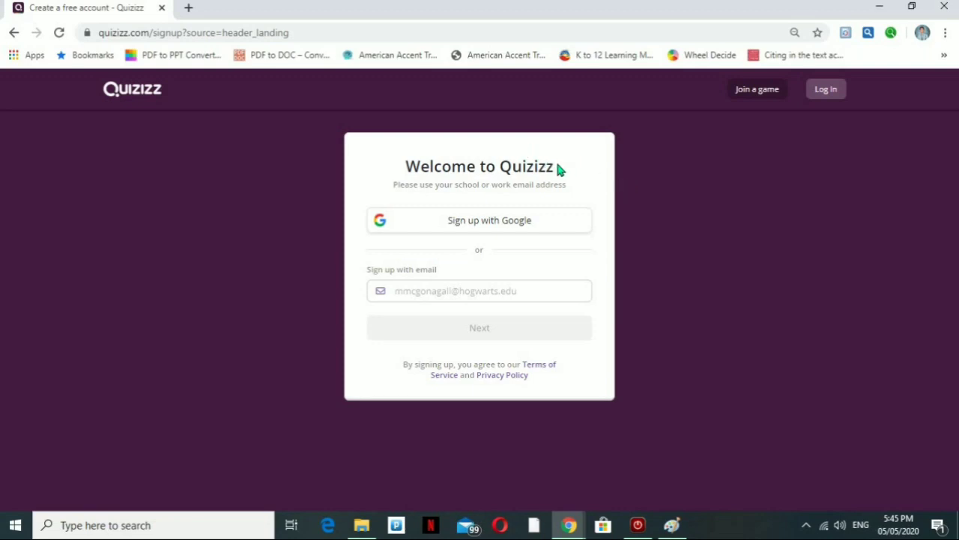
# - Sign up with Google using the chosen account and focus the dashboard's quiz search box
pyautogui.click(514, 219)
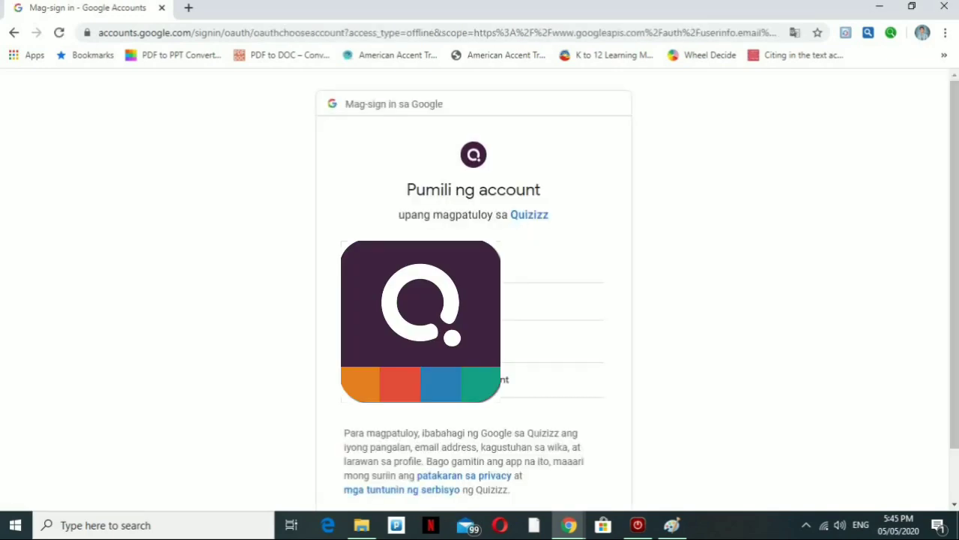
pyautogui.click(465, 261)
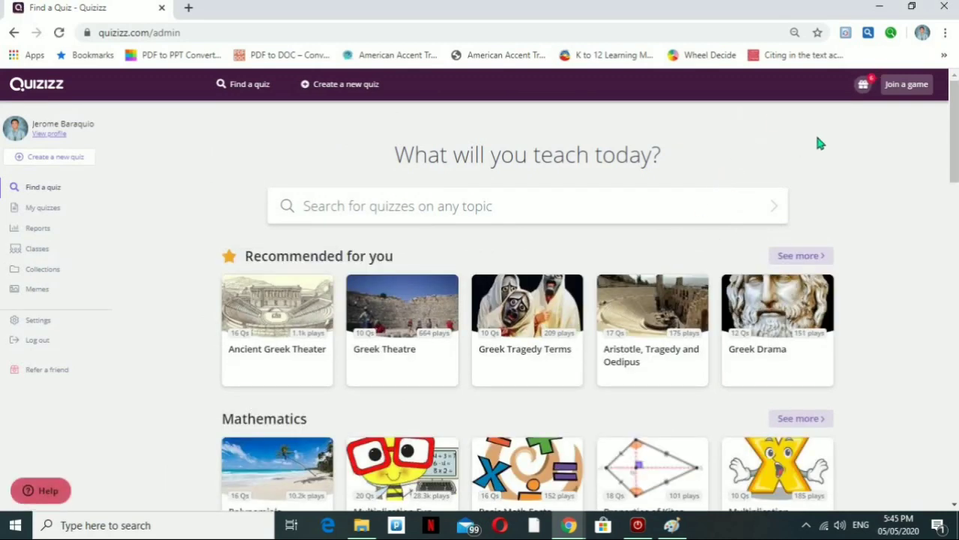
pyautogui.click(512, 214)
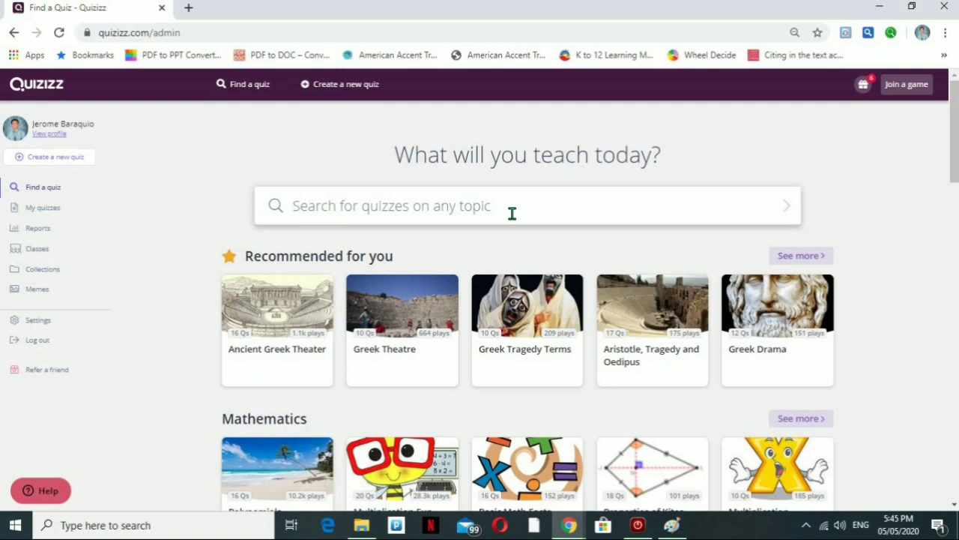
# - Search for 'subject verb agreement' and open the first 'Subject Verb Agreement' quiz (10 questions)
pyautogui.write('subj')
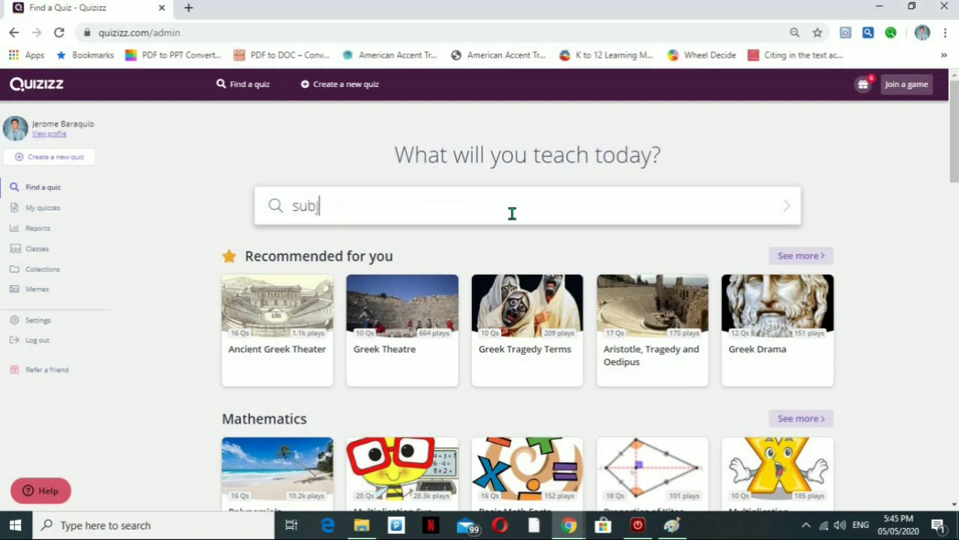
pyautogui.write('ect verb agreement')
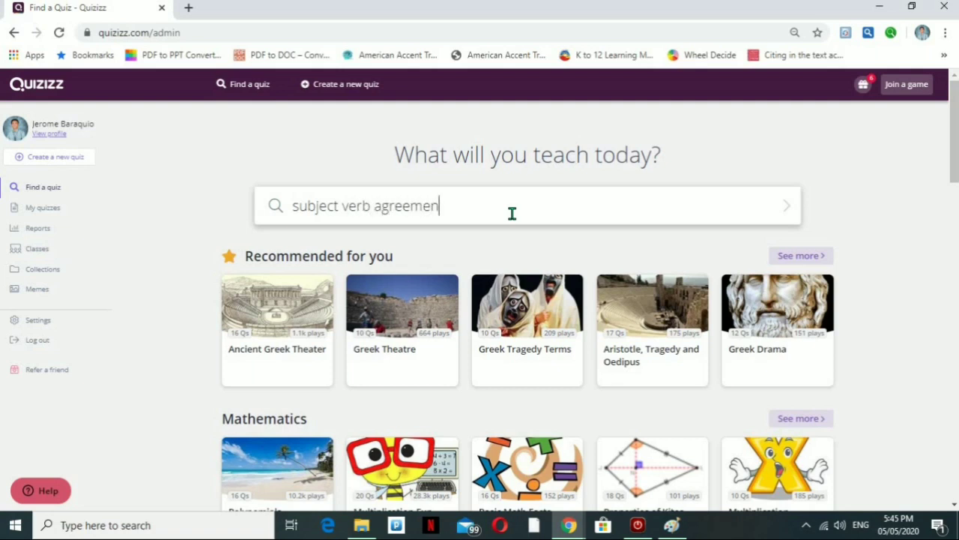
pyautogui.press('Return')
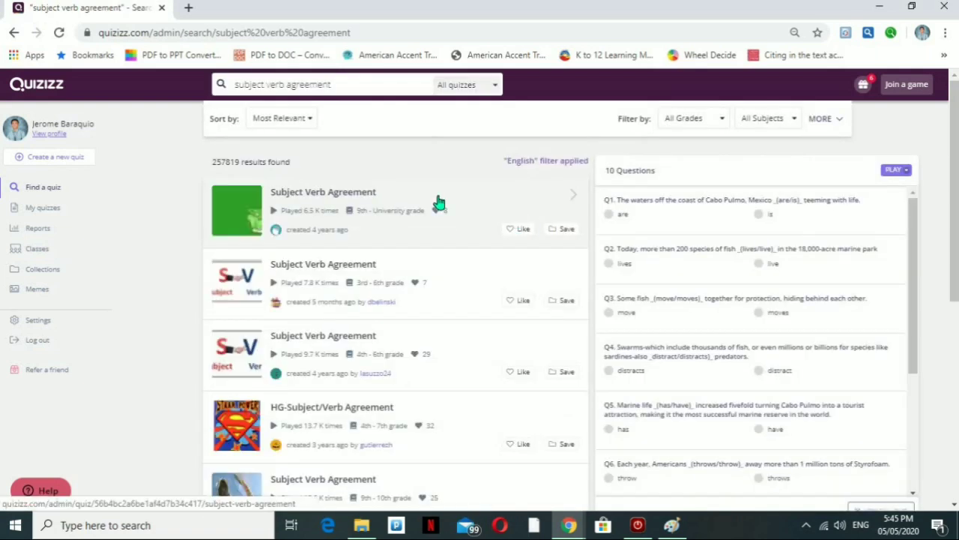
pyautogui.moveTo(957, 159); pyautogui.dragTo(958, 390)
pyautogui.moveTo(957, 312); pyautogui.dragTo(956, 158)
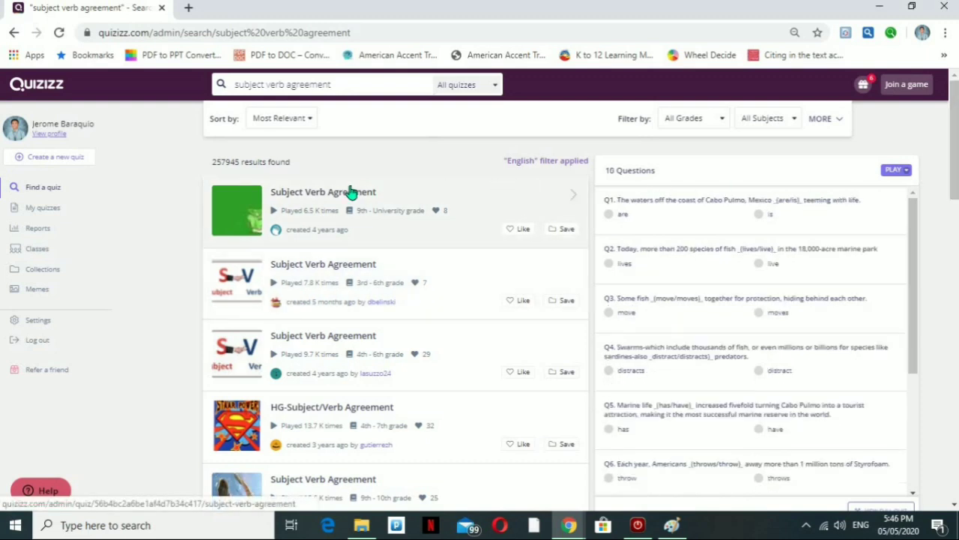
pyautogui.click(350, 191)
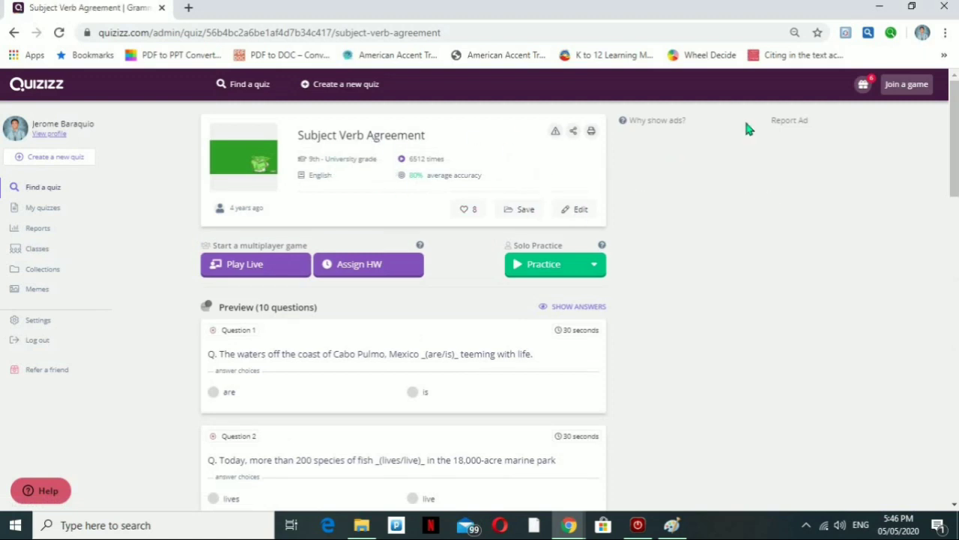
# - Scroll the Subject Verb Agreement preview and turn on Show Answers for its 10 questions
pyautogui.moveTo(956, 120); pyautogui.dragTo(955, 121)
pyautogui.scroll(-4, 579, 267)
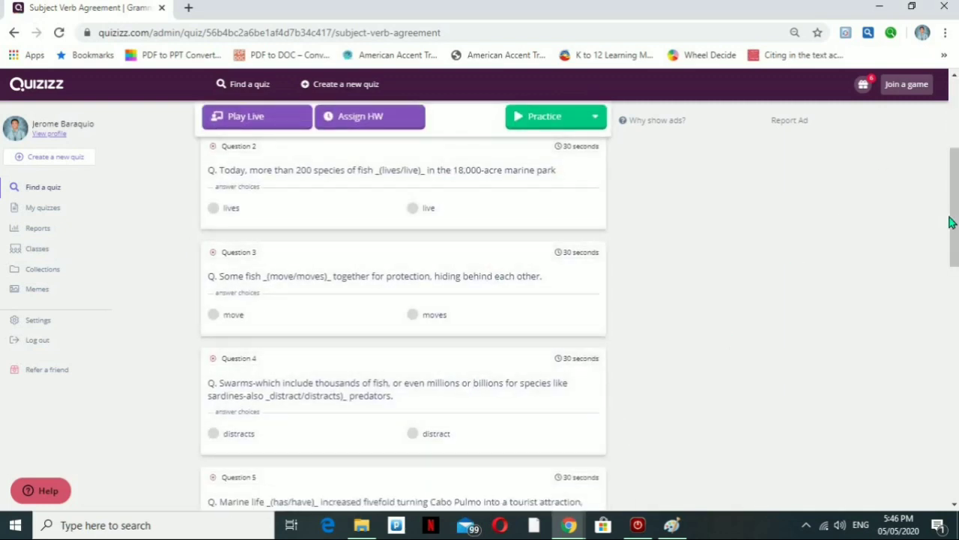
pyautogui.moveTo(954, 222); pyautogui.dragTo(953, 158)
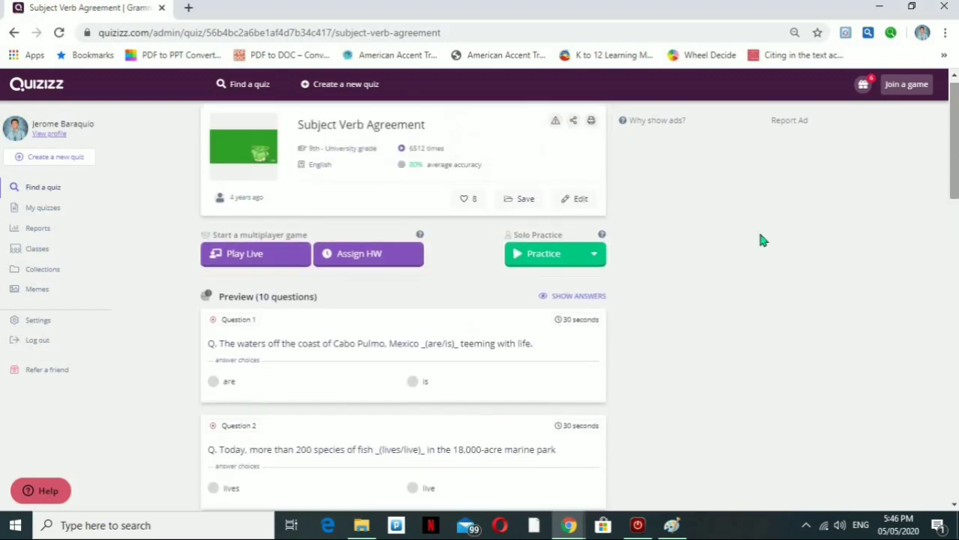
pyautogui.click(552, 296)
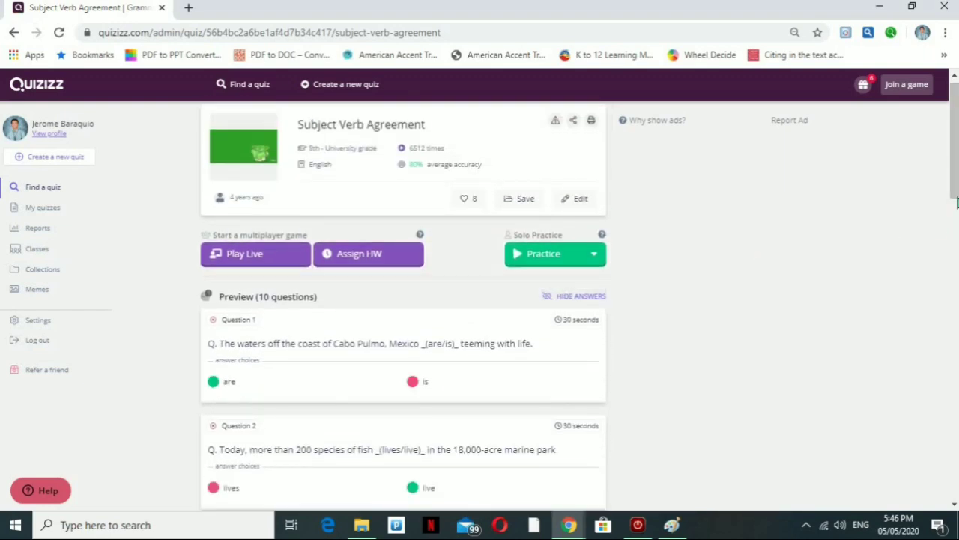
pyautogui.moveTo(955, 174); pyautogui.dragTo(933, 144)
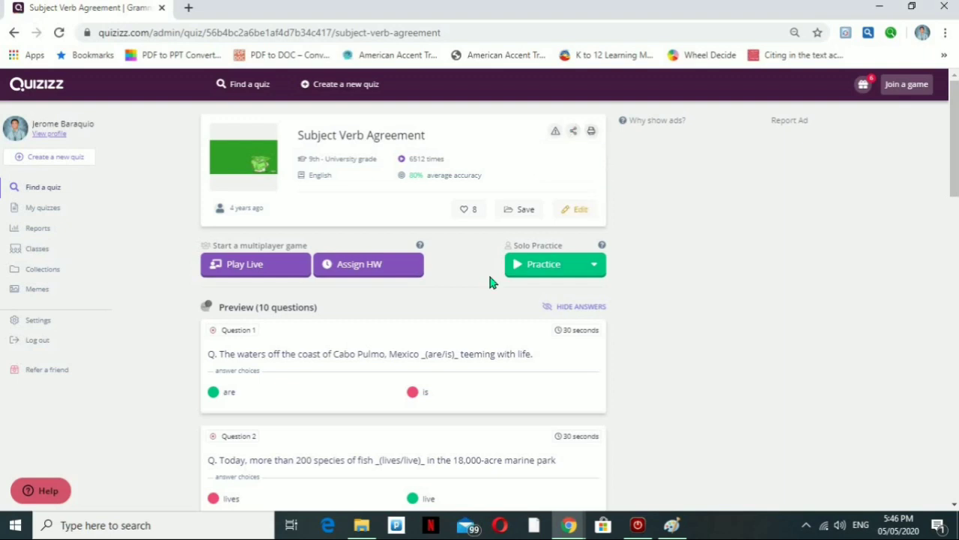
# - Open an editable copy, cancel deleting Question 1, and go back to the original quiz page
pyautogui.click(576, 213)
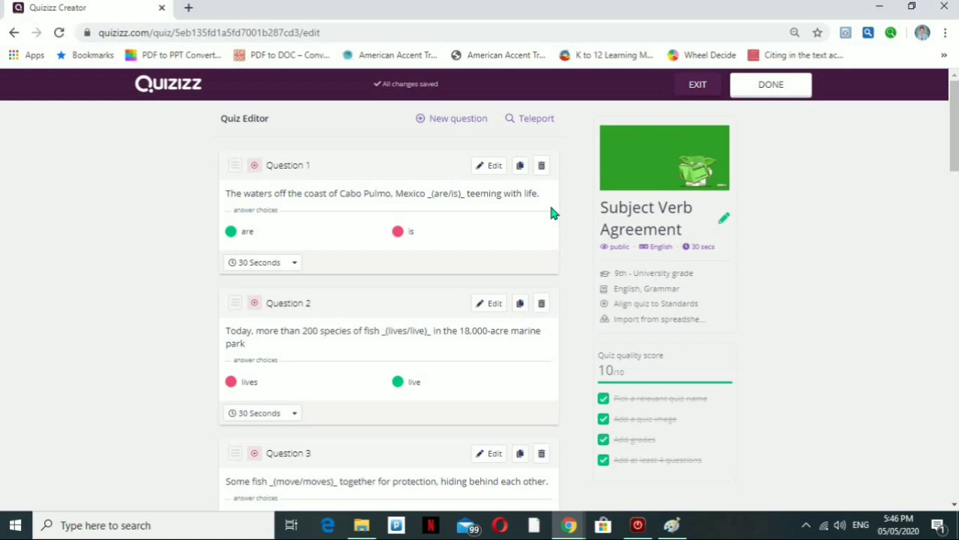
pyautogui.click(542, 164)
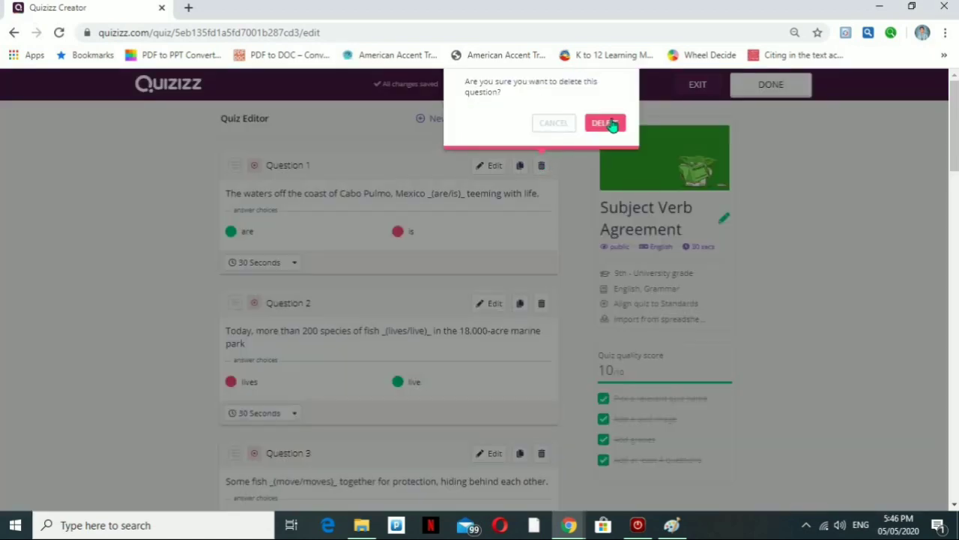
pyautogui.click(790, 197)
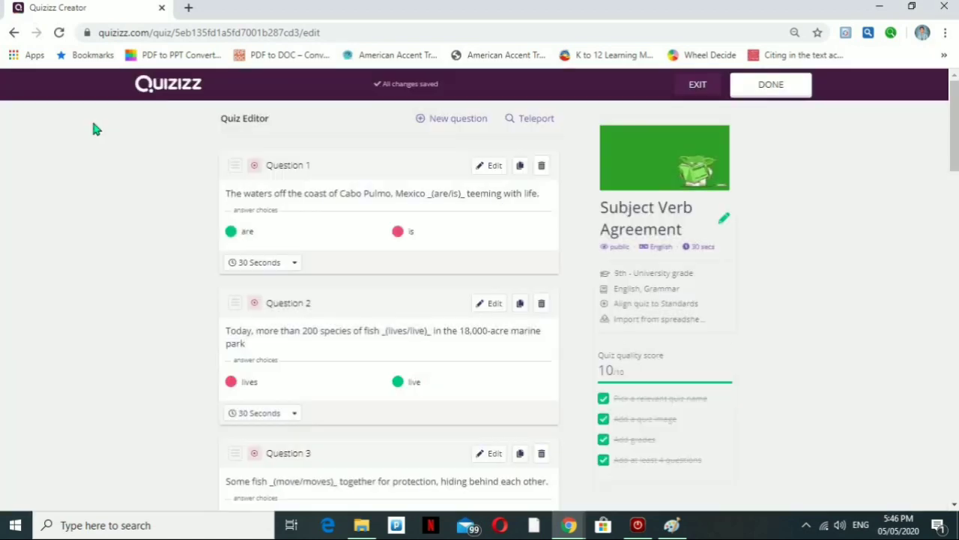
pyautogui.click(14, 33)
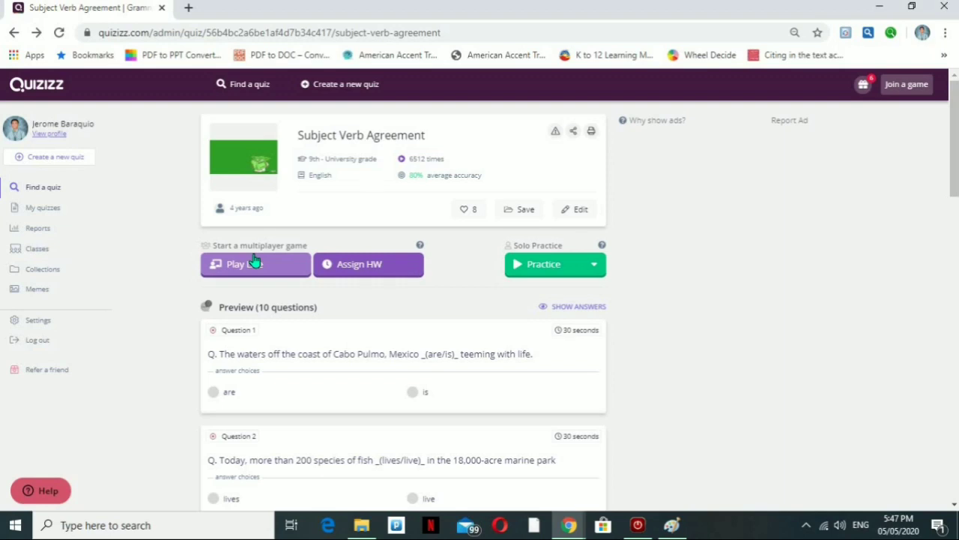
# - Assign the quiz as homework due May 6th at 6:00 PM and continue past the settings
pyautogui.click(352, 267)
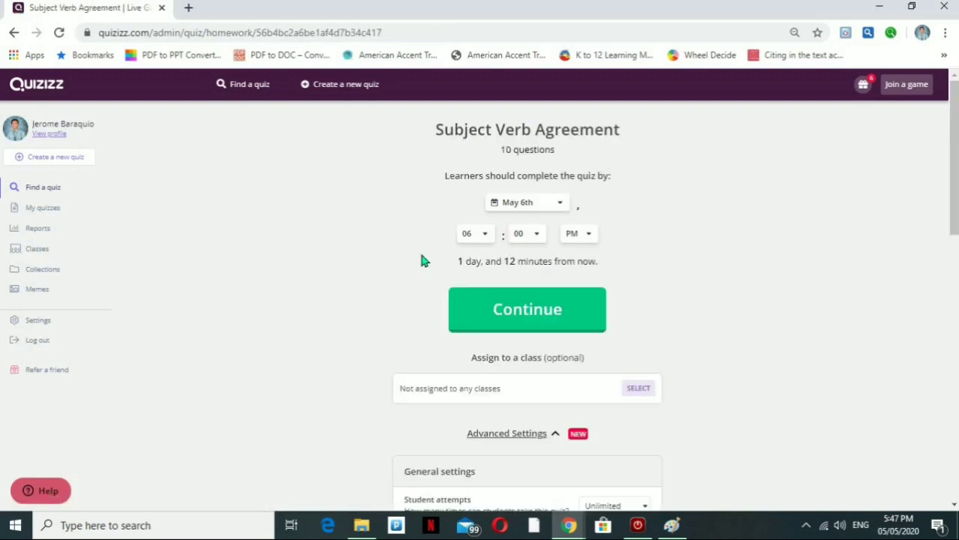
pyautogui.click(559, 206)
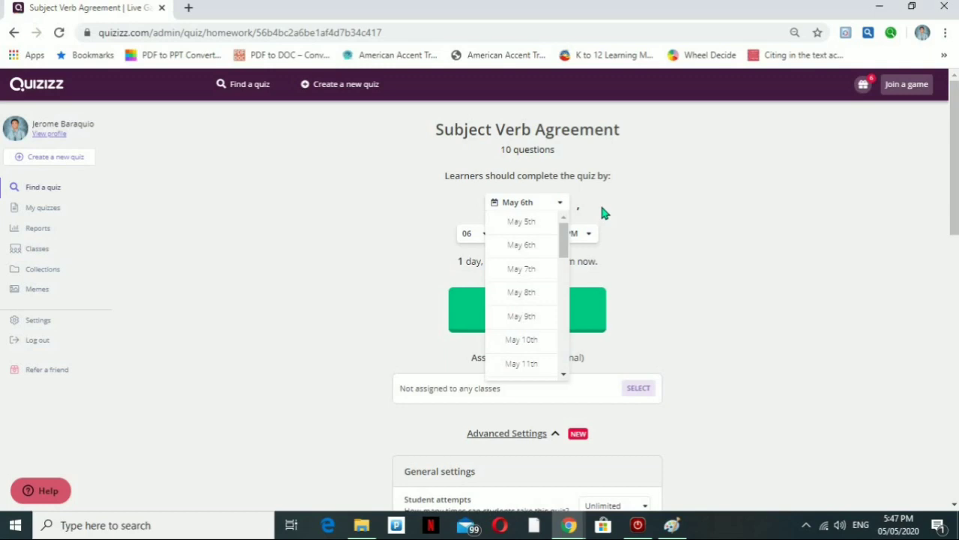
pyautogui.click(626, 238)
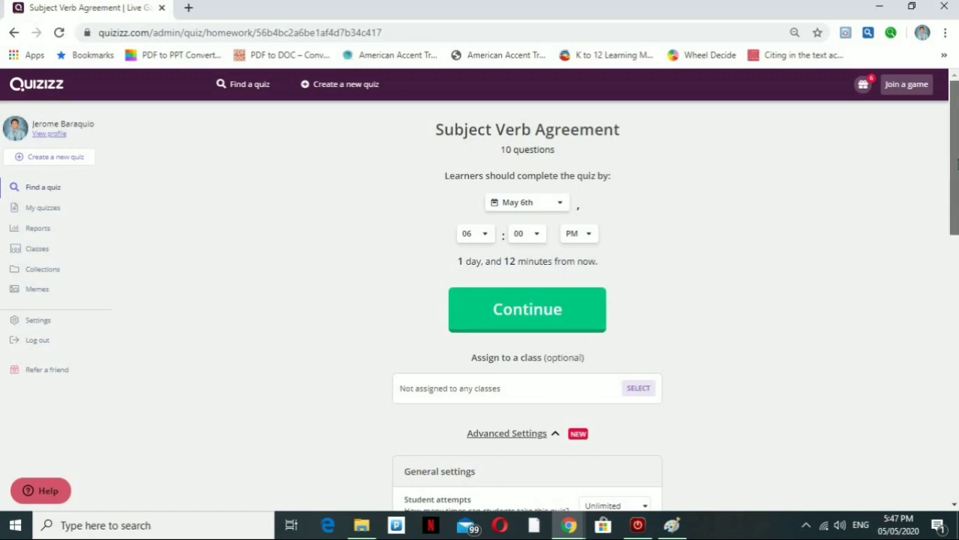
pyautogui.moveTo(956, 161); pyautogui.dragTo(957, 344)
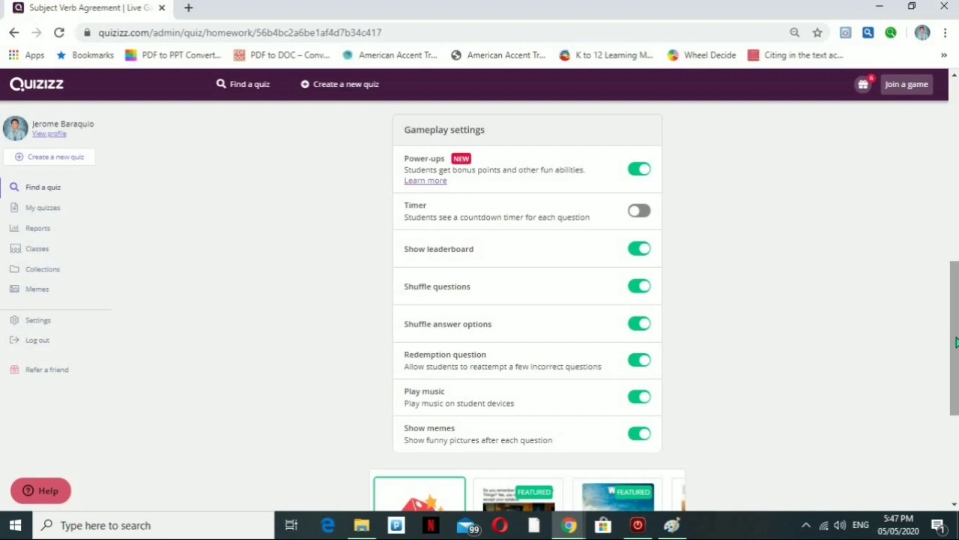
pyautogui.moveTo(957, 342); pyautogui.dragTo(957, 426)
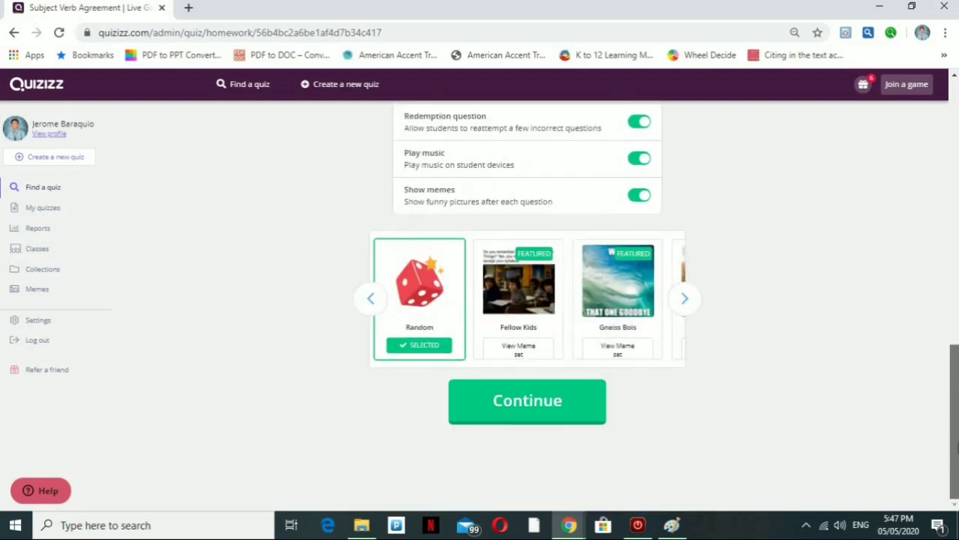
pyautogui.click(577, 413)
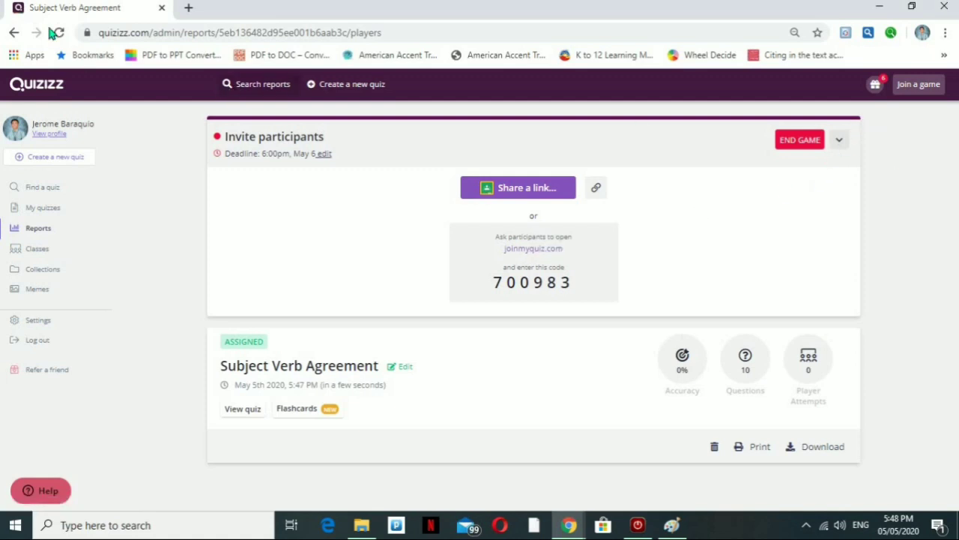
# - Go back twice to the Subject Verb Agreement overview and scroll through its 30-second questions
pyautogui.click(14, 32)
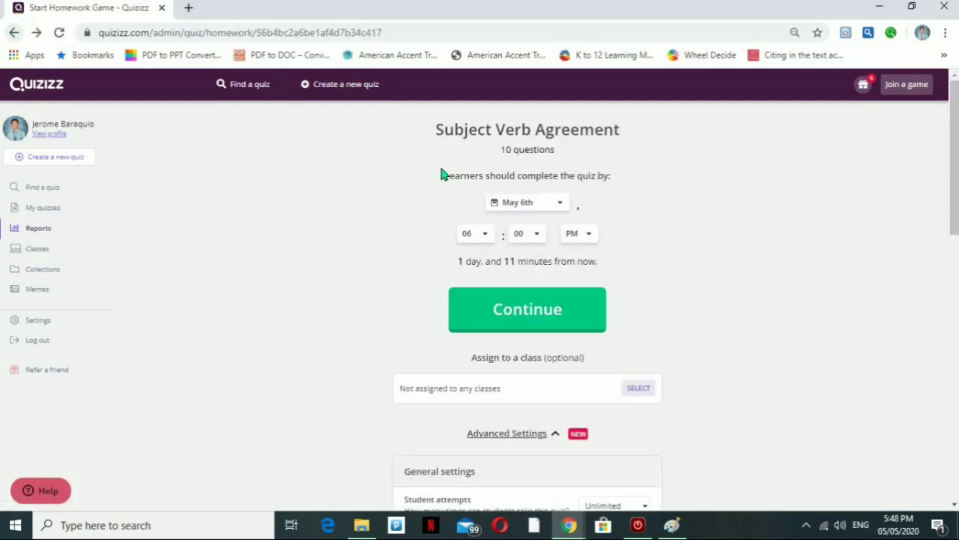
pyautogui.click(13, 33)
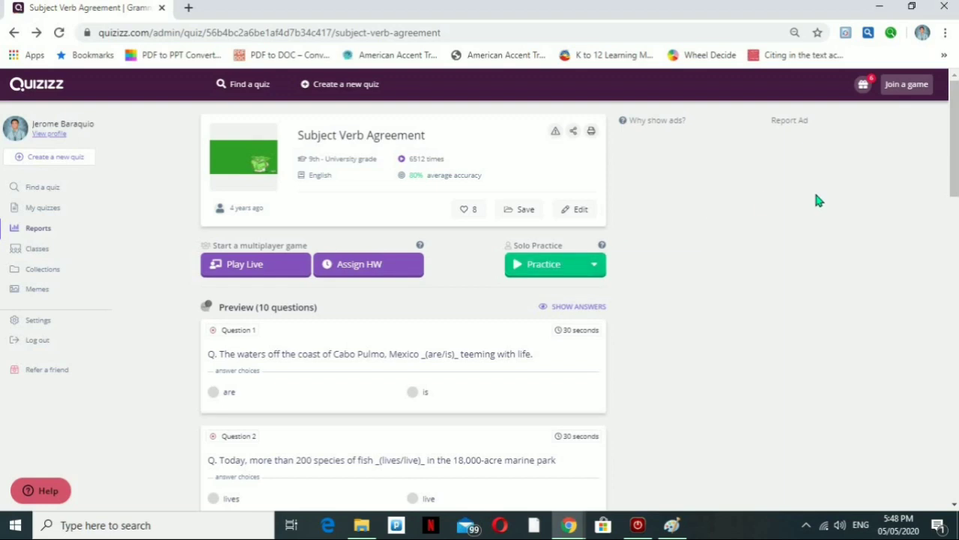
pyautogui.scroll(-6, 952, 150)
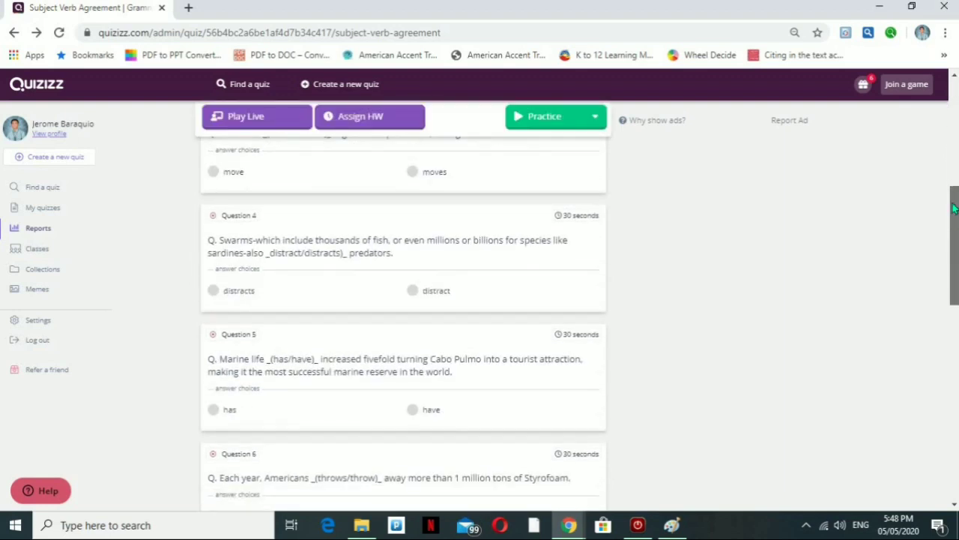
pyautogui.scroll(6, 952, 150)
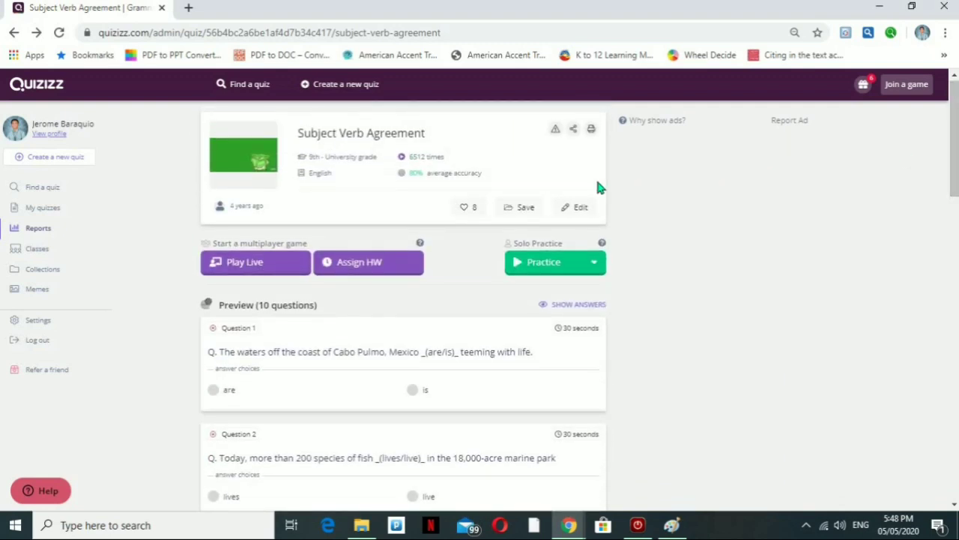
# - Start a solo Practice game of Subject Verb Agreement and pause it at question 1 of 10
pyautogui.click(551, 266)
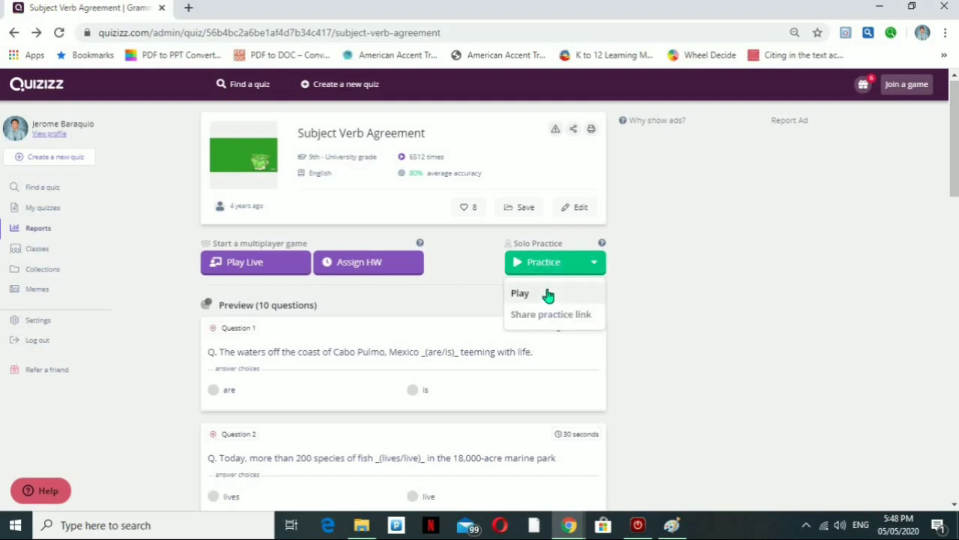
pyautogui.click(547, 293)
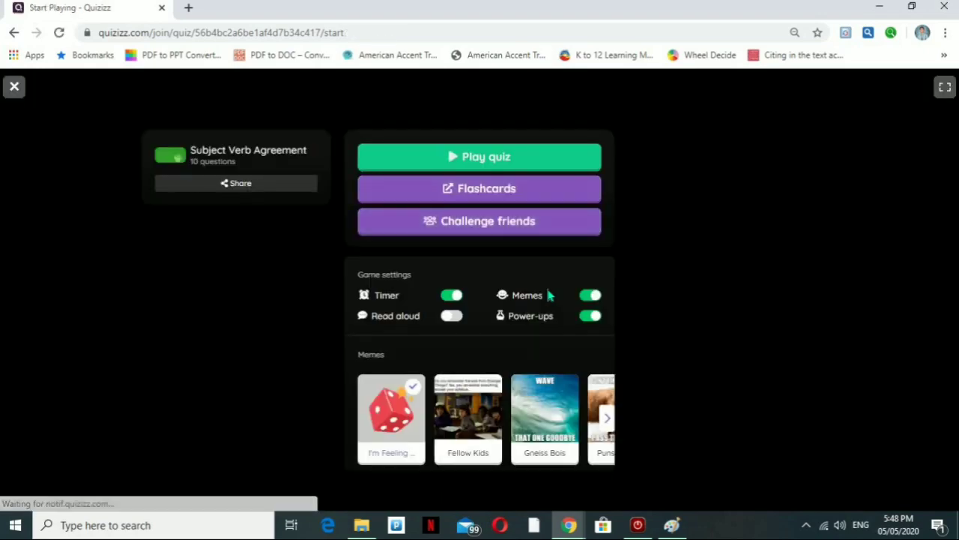
pyautogui.click(527, 157)
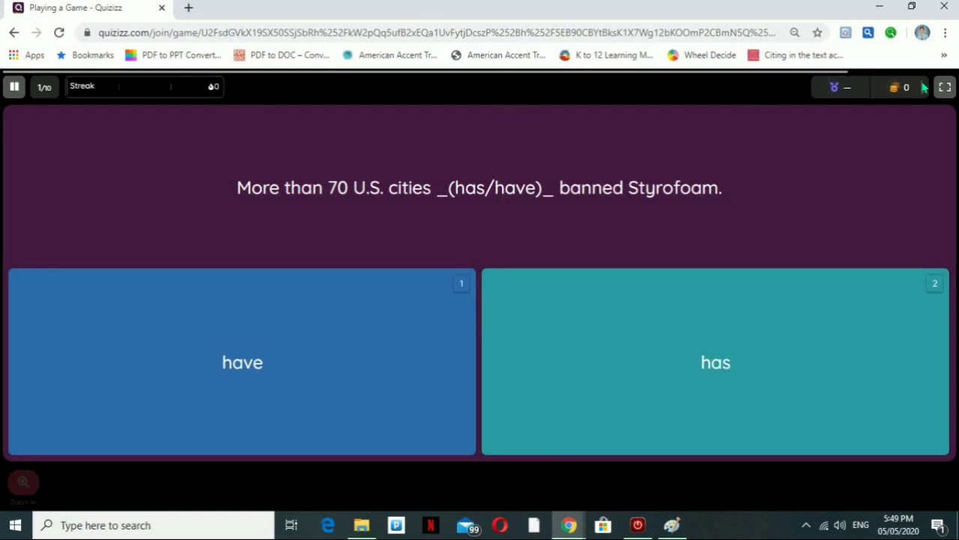
pyautogui.click(14, 87)
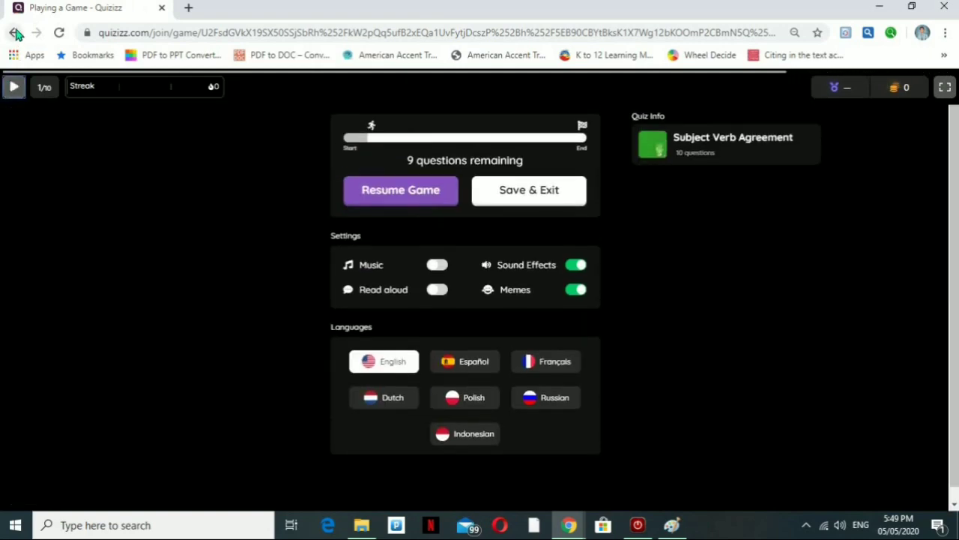
# - Leave the practice game and delete 'join/' from the address to load quizizz.com/admin
pyautogui.click(15, 33)
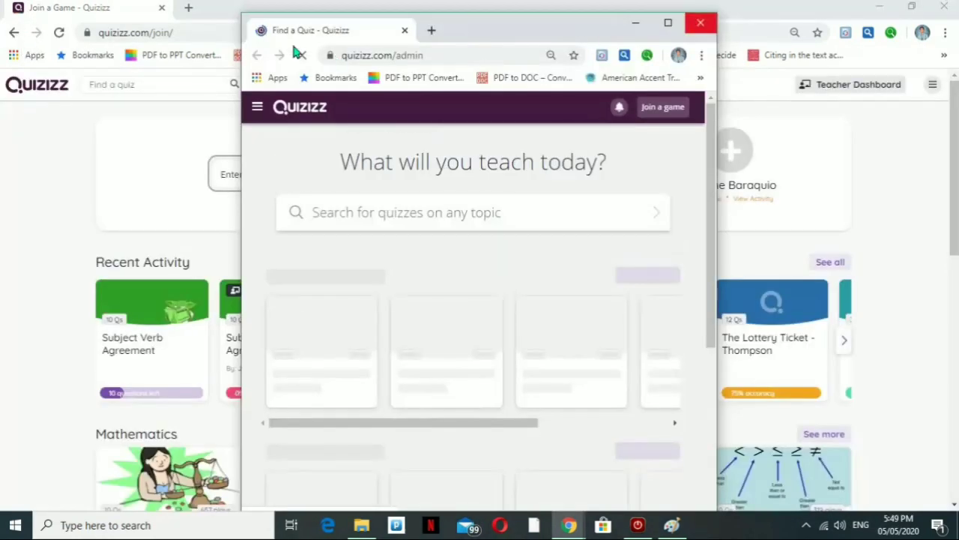
pyautogui.click(188, 32)
pyautogui.click(167, 32)
pyautogui.moveTo(167, 33)
pyautogui.mouseDown()
pyautogui.moveTo(206, 32)
pyautogui.moveTo(182, 34)
pyautogui.mouseUp()
pyautogui.press('BackSpace')
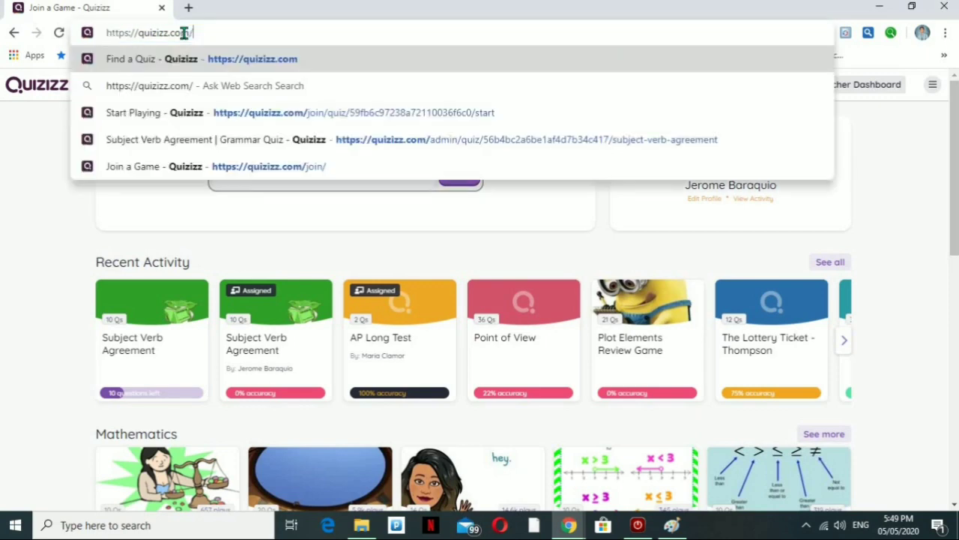
pyautogui.press('Return')
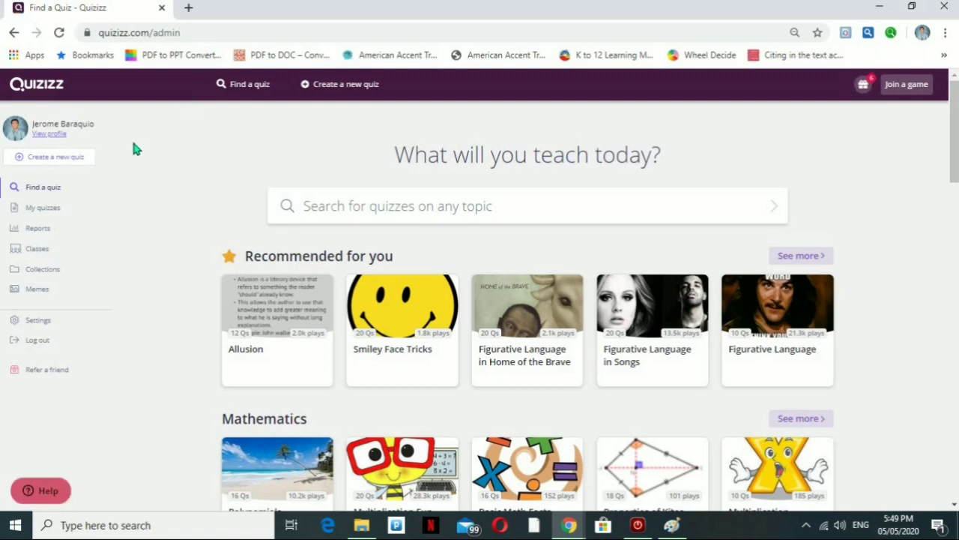
# - Create a new quiz named 'Elements of Story' tagged with the English subject
pyautogui.click(74, 159)
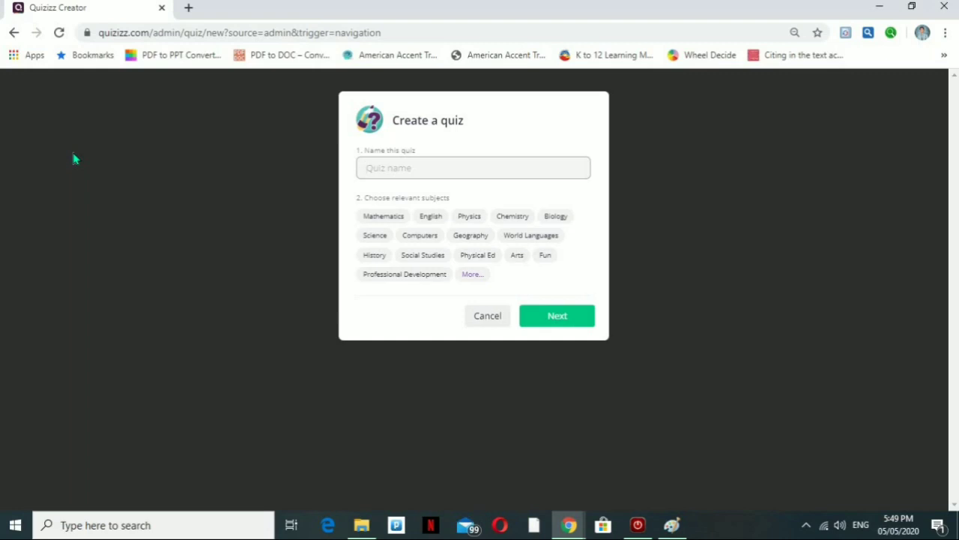
pyautogui.write('Elements of Story')
pyautogui.click(431, 217)
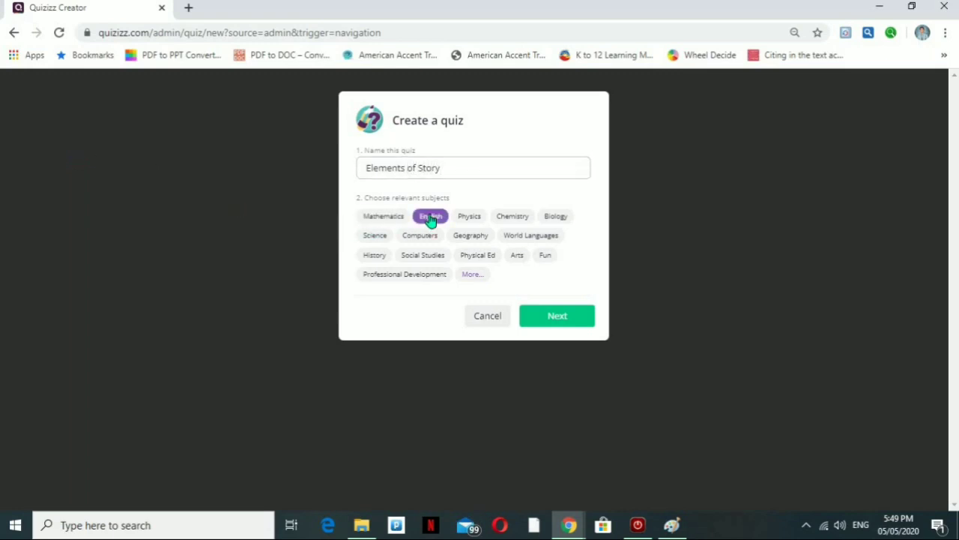
pyautogui.click(555, 317)
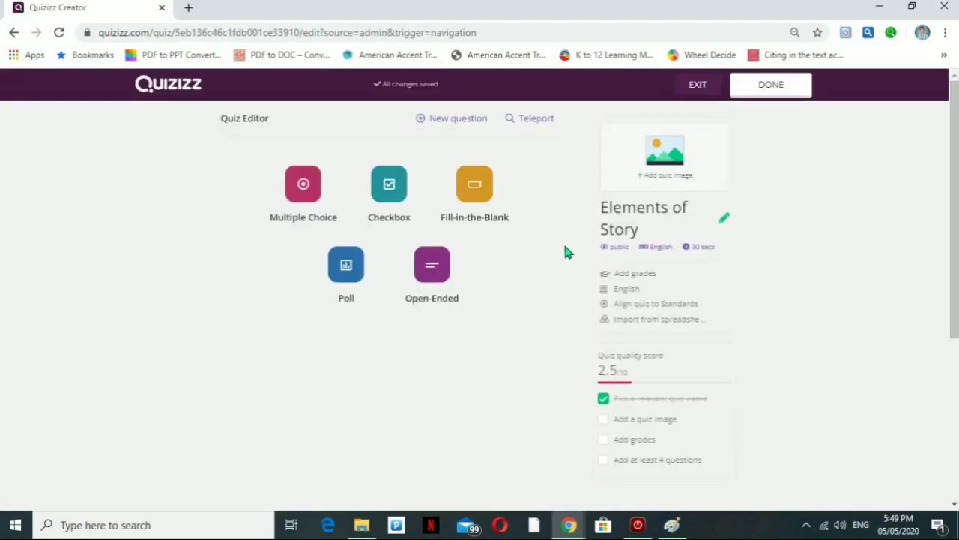
pyautogui.click(309, 197)
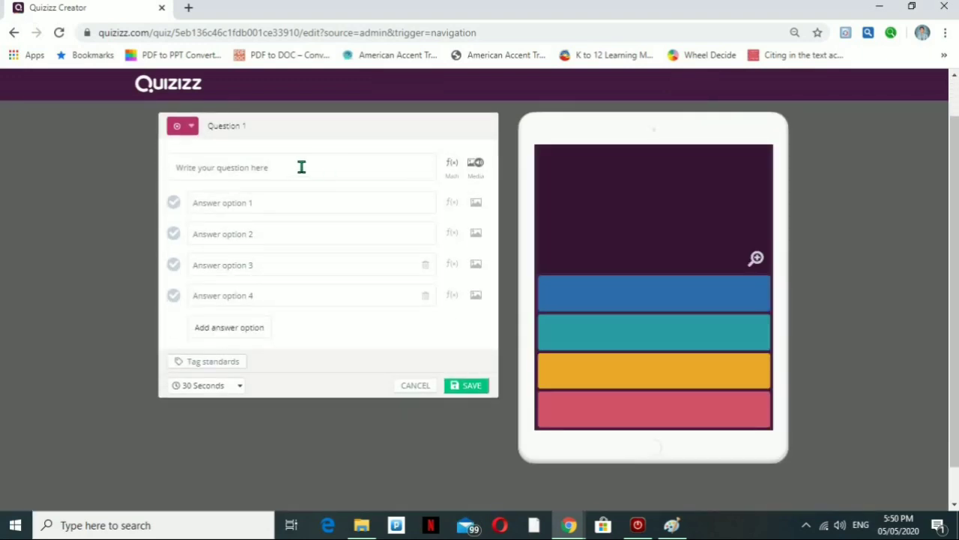
pyautogui.click(303, 167)
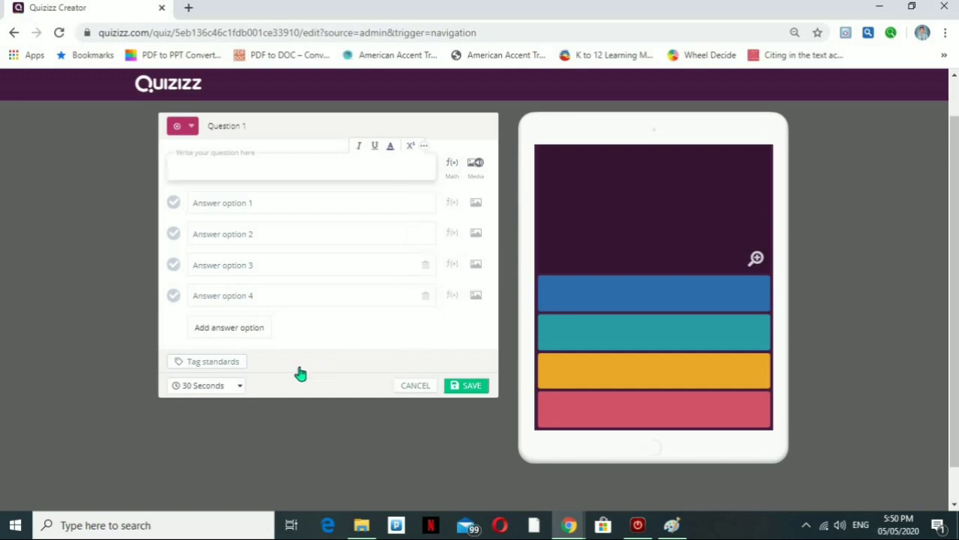
pyautogui.click(237, 388)
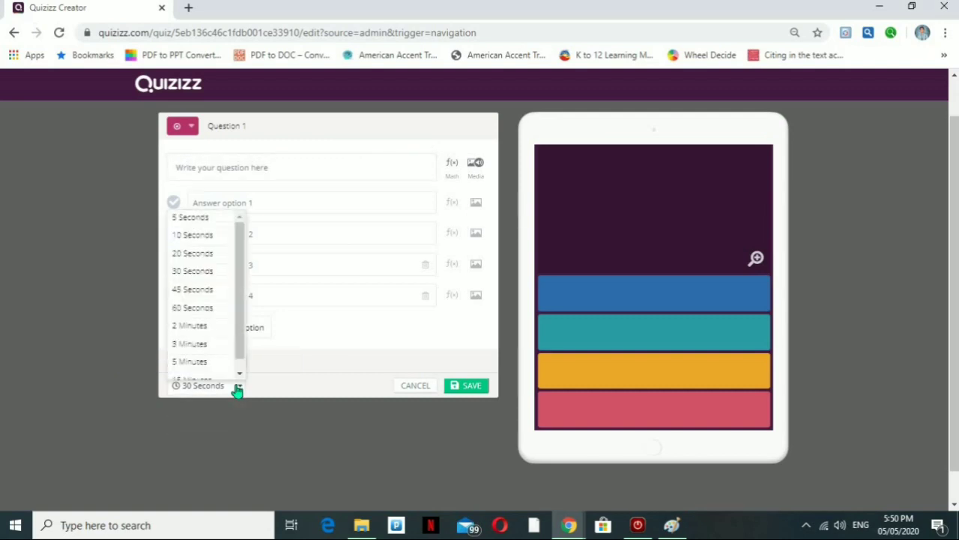
pyautogui.click(349, 337)
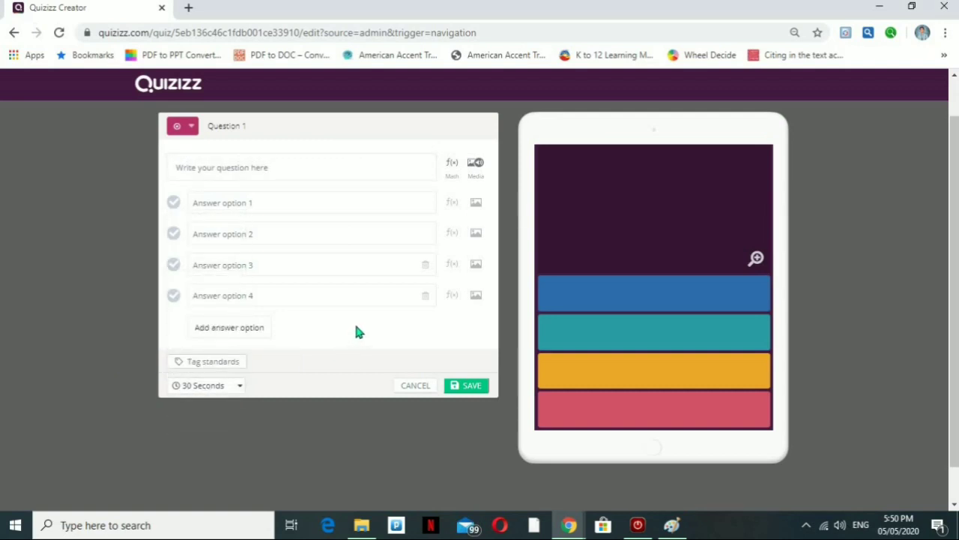
pyautogui.click(173, 235)
pyautogui.click(418, 385)
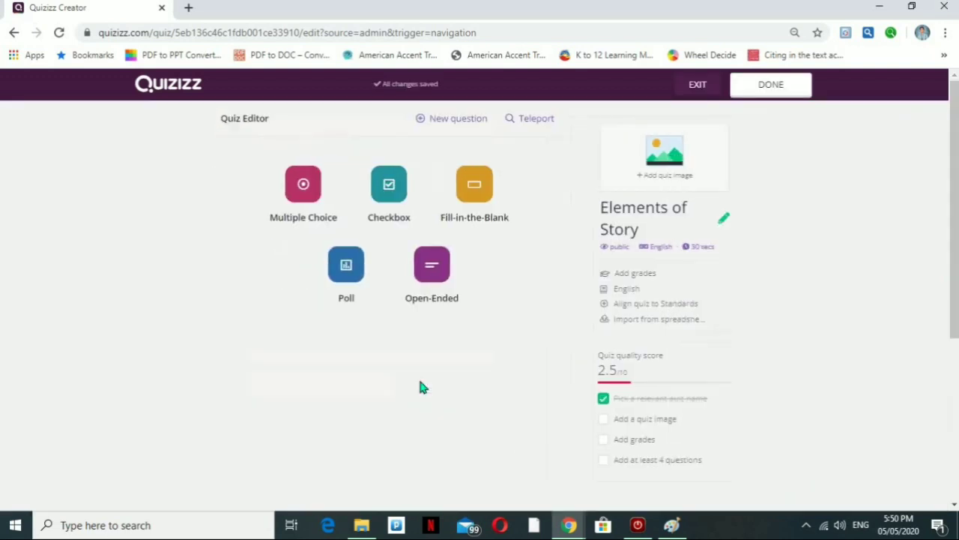
pyautogui.click(388, 193)
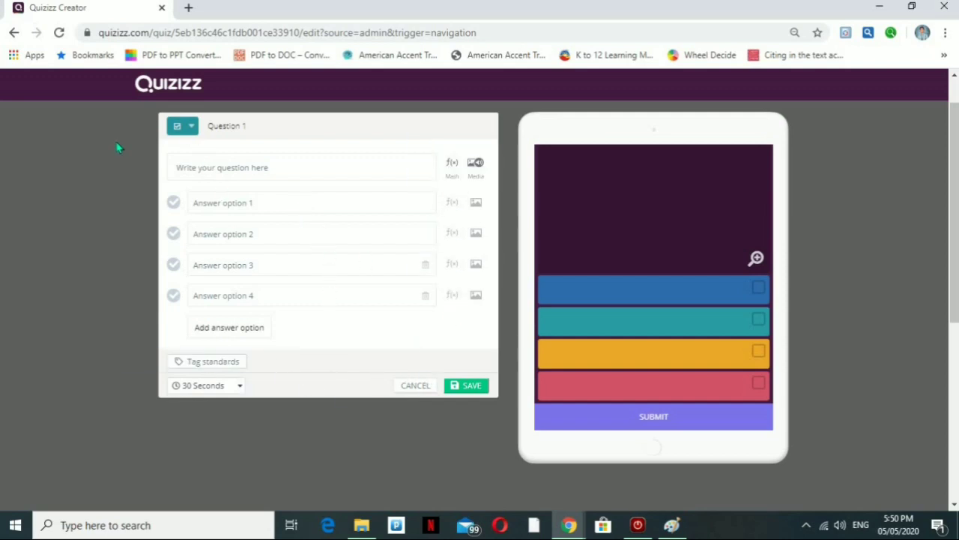
pyautogui.click(421, 387)
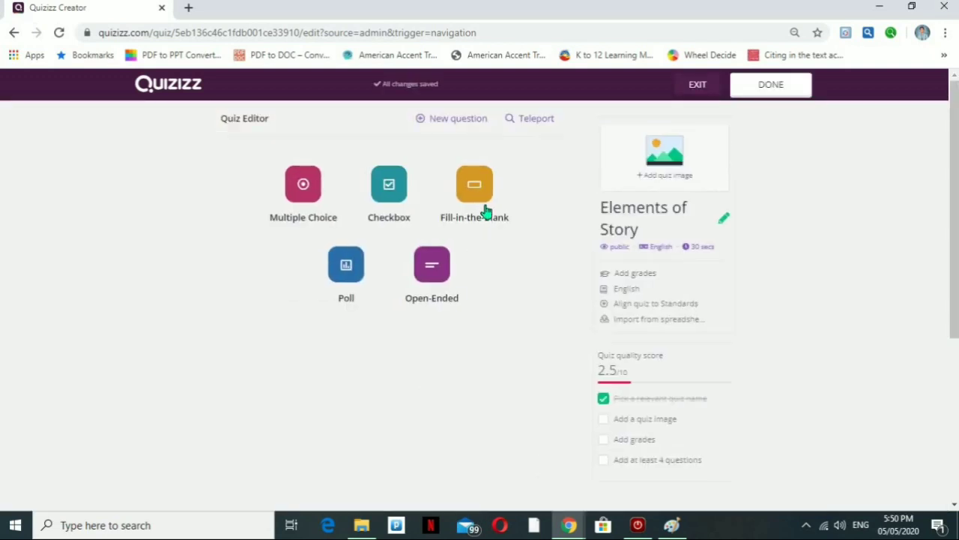
pyautogui.click(480, 190)
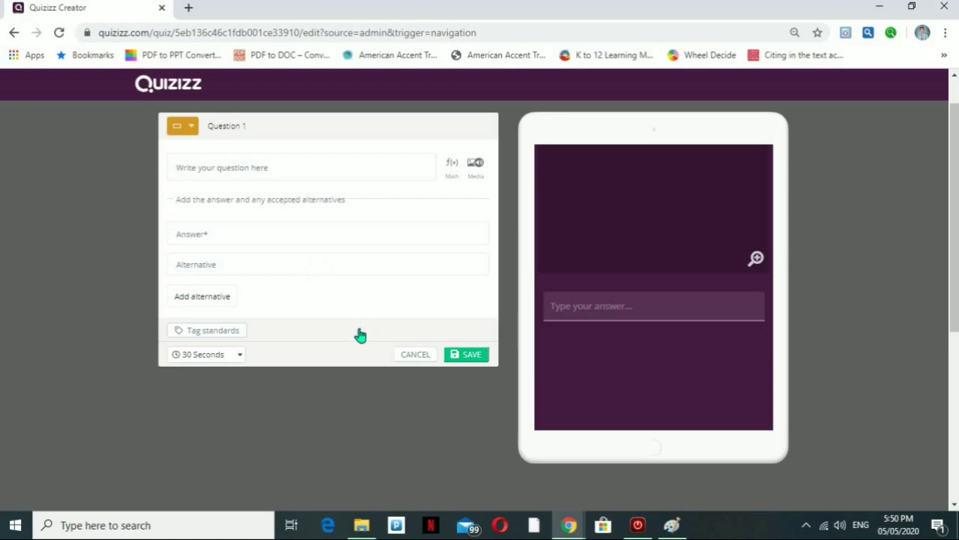
pyautogui.click(416, 355)
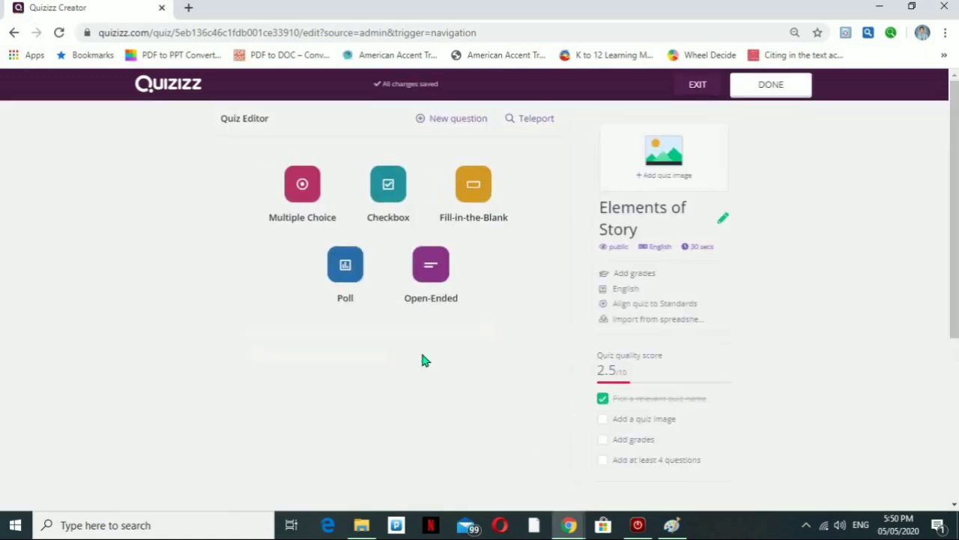
pyautogui.click(347, 269)
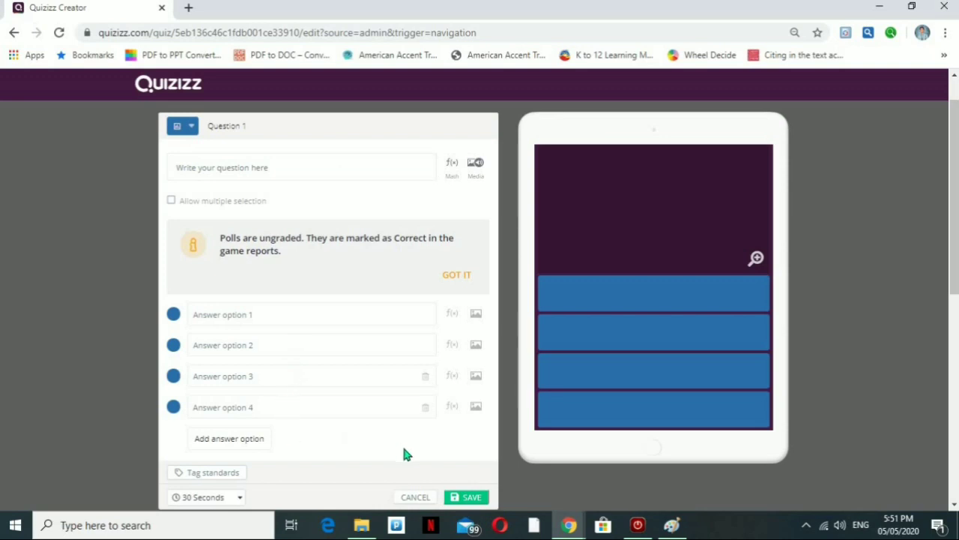
pyautogui.click(413, 497)
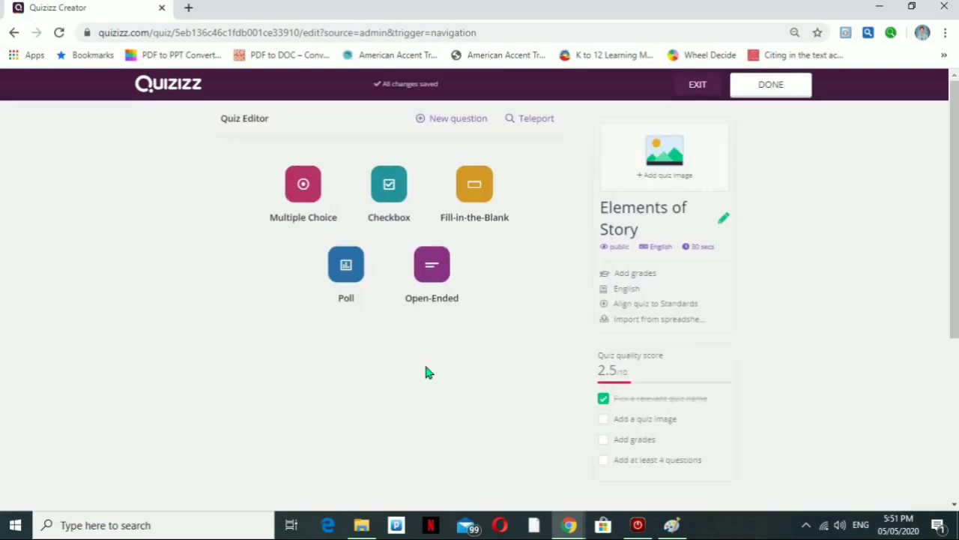
pyautogui.click(430, 278)
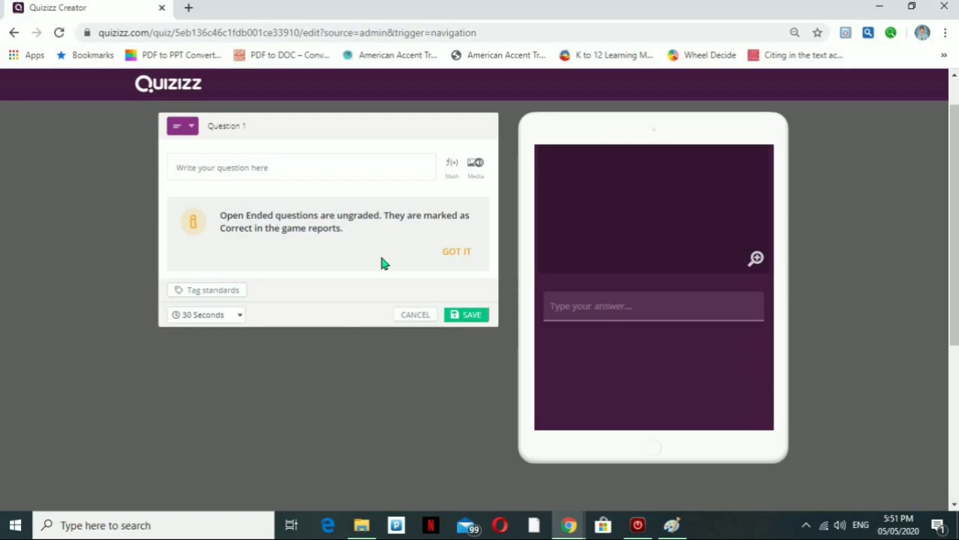
pyautogui.click(414, 315)
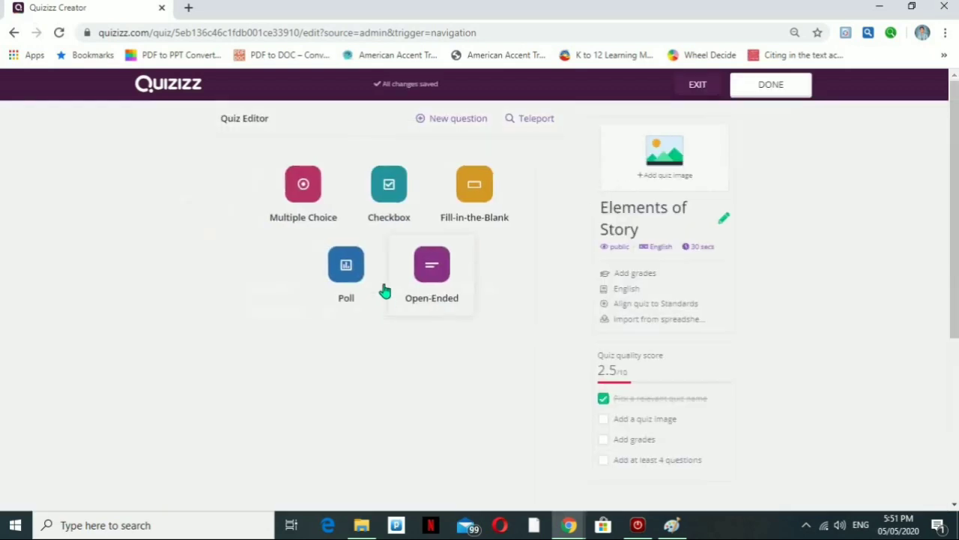
# - Add a multiple-choice question reading 'It refers to the time and place of the story.'
pyautogui.click(311, 193)
pyautogui.click(280, 164)
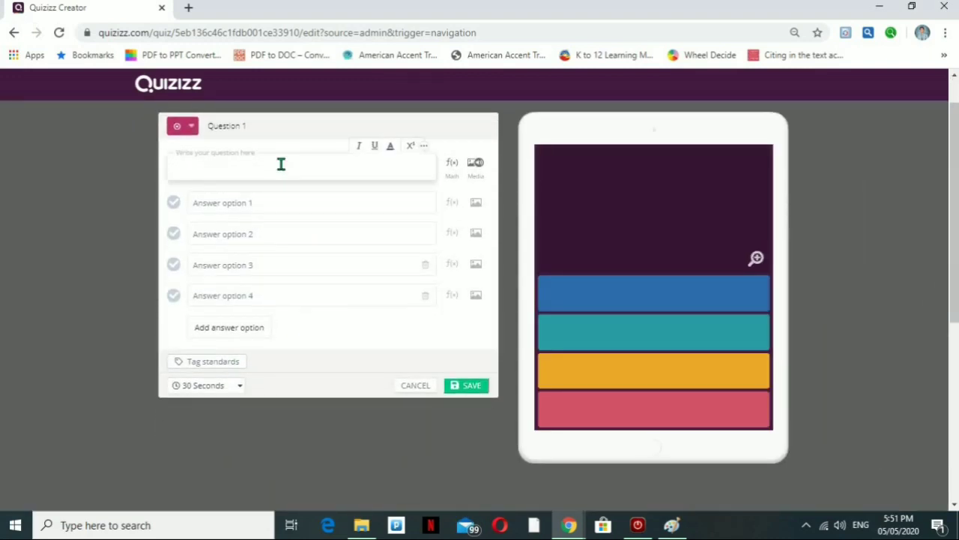
pyautogui.write('It is')
pyautogui.write(' refer')
pyautogui.write('d')
pyautogui.press('BackSpace')
pyautogui.write('s to the')
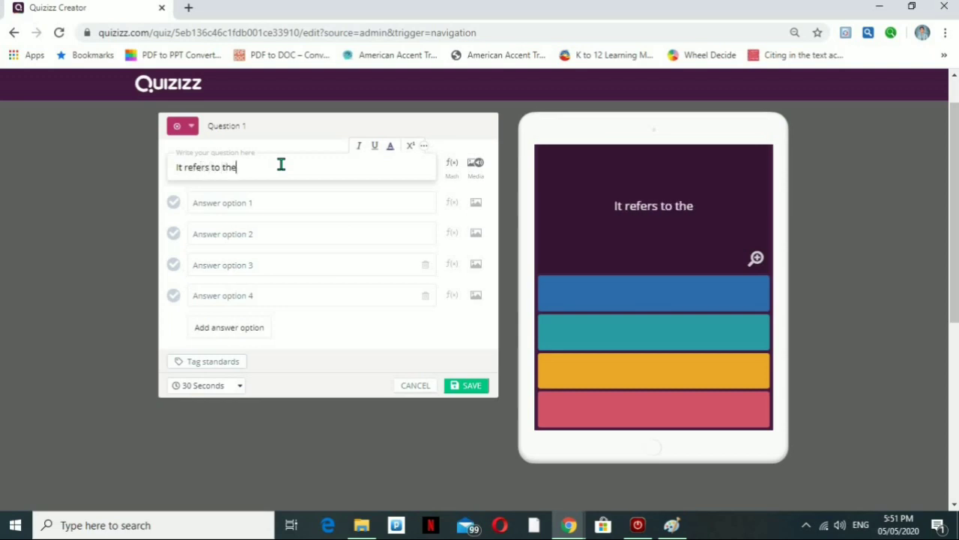
pyautogui.write(' time and pl')
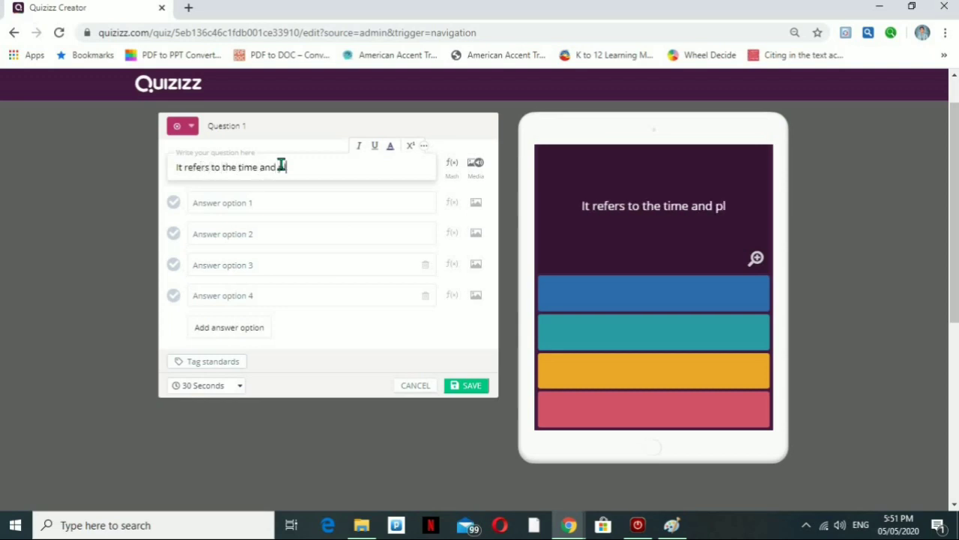
pyautogui.write('ace of the story')
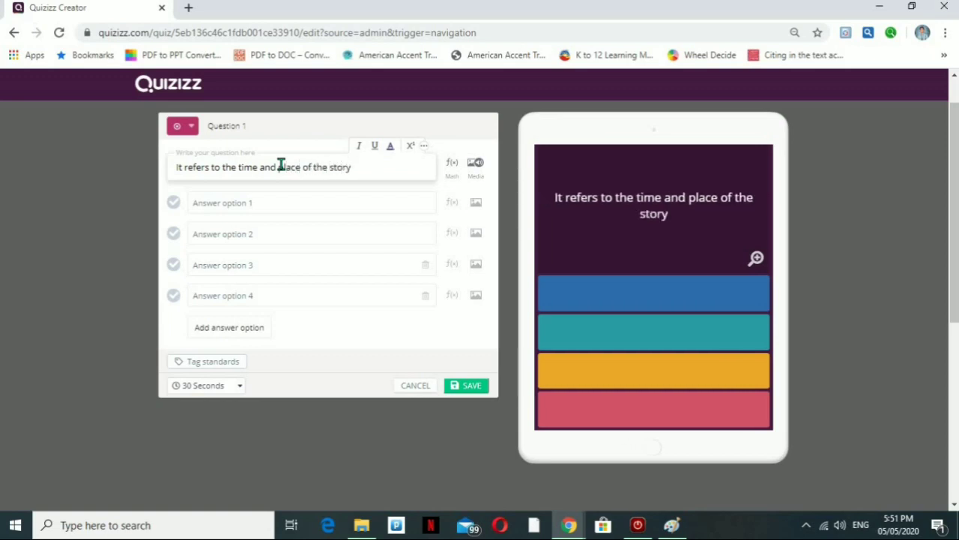
pyautogui.write('.')
# - Enter answers Character, Setting, Plot and Theme, mark Setting correct, and save the question
pyautogui.click(294, 202)
pyautogui.write('Character')
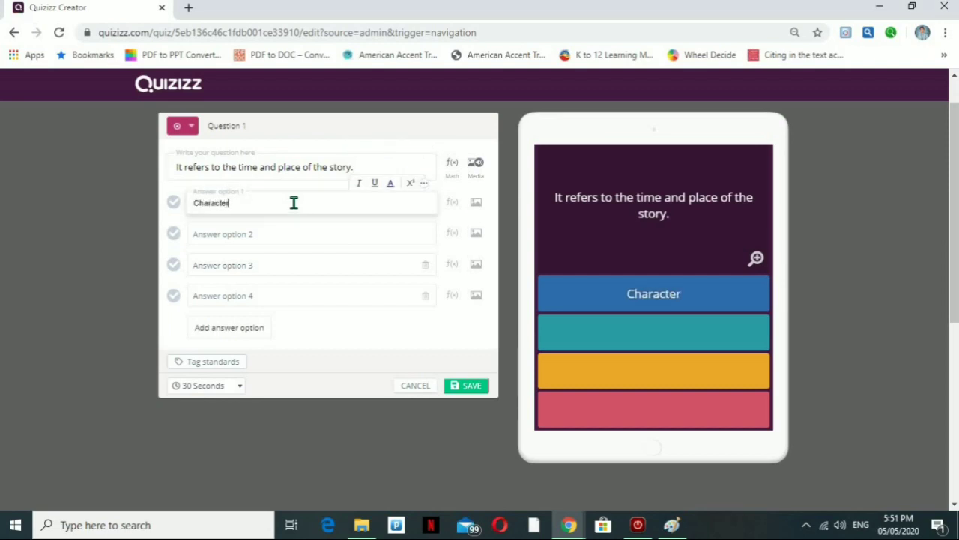
pyautogui.click(291, 232)
pyautogui.write('Setting')
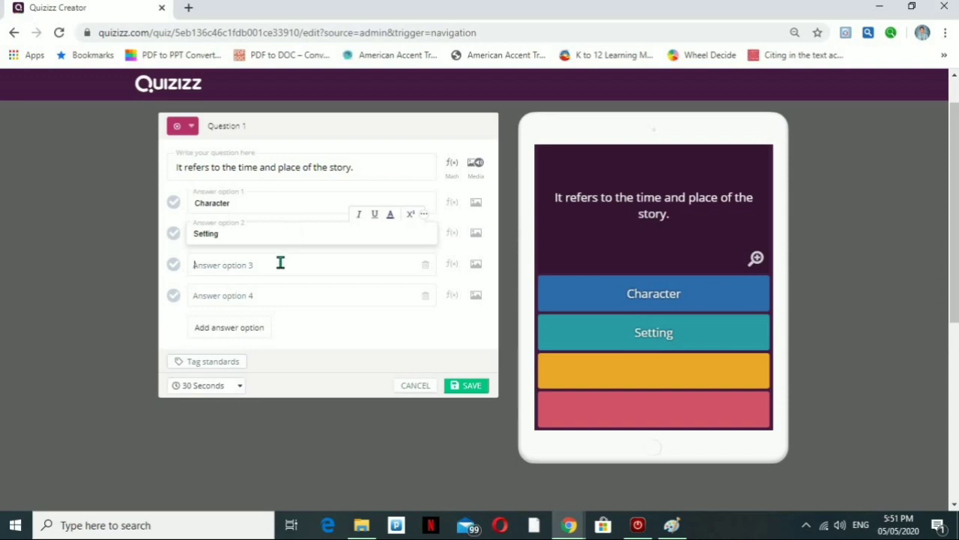
pyautogui.click(280, 263)
pyautogui.write('Plot')
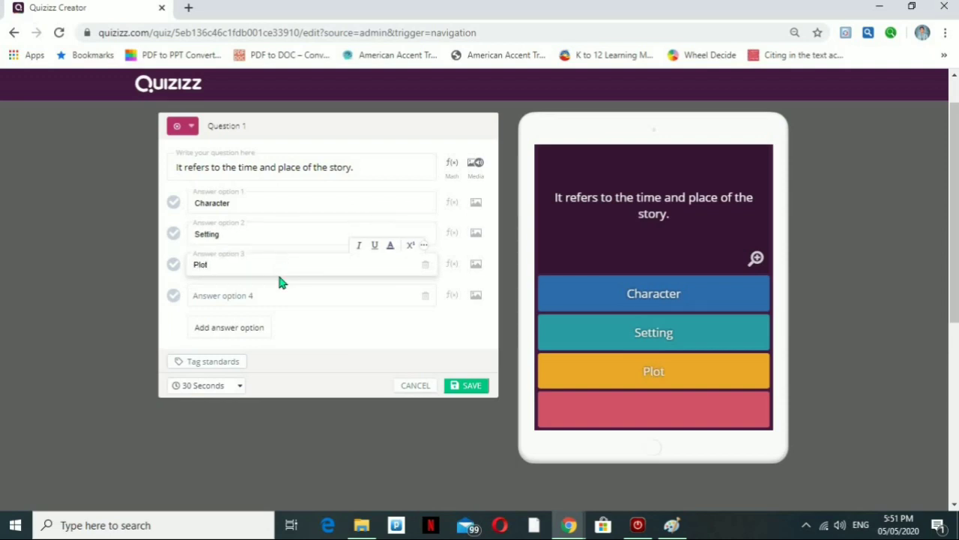
pyautogui.click(272, 294)
pyautogui.write('The')
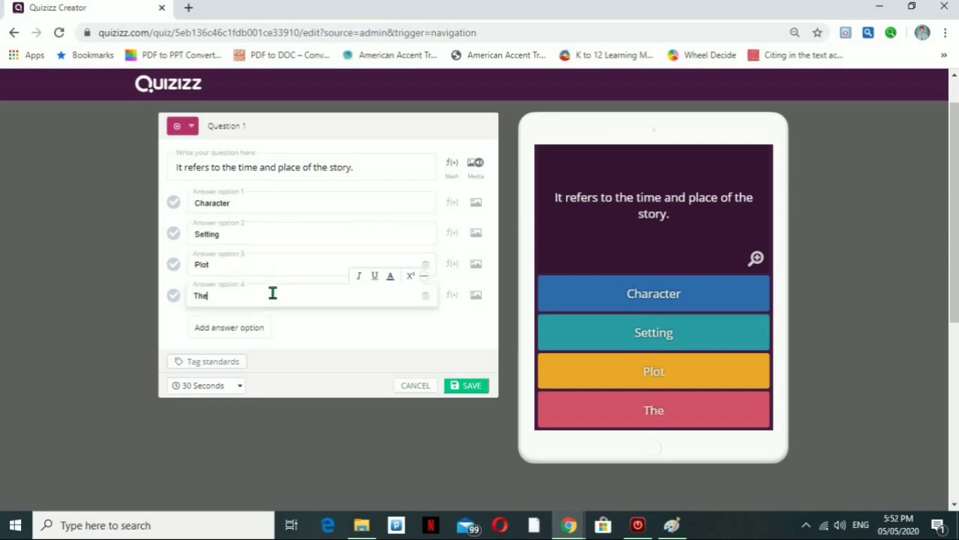
pyautogui.write('me')
pyautogui.click(175, 235)
pyautogui.click(474, 386)
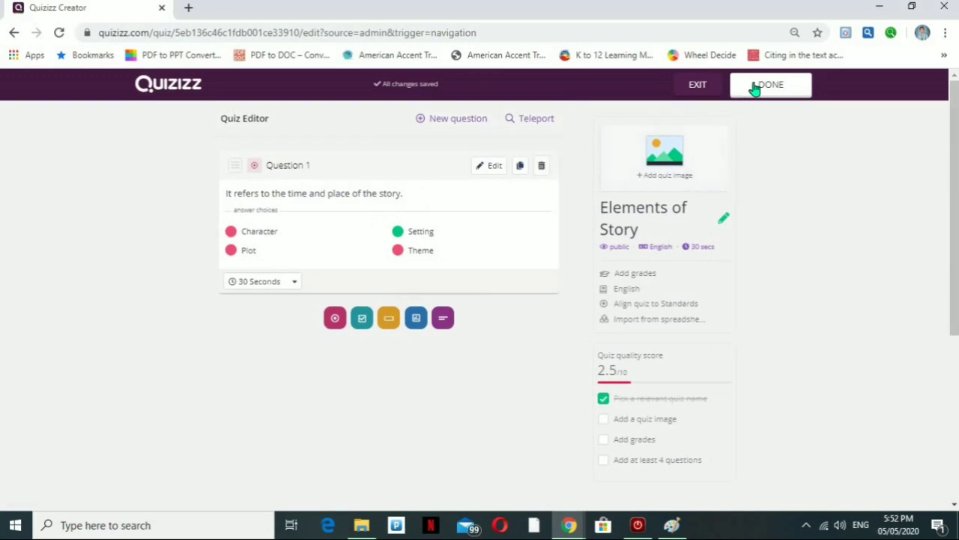
# - Finish the quiz and set its starting grade to 4th in the Quiz details
pyautogui.click(757, 88)
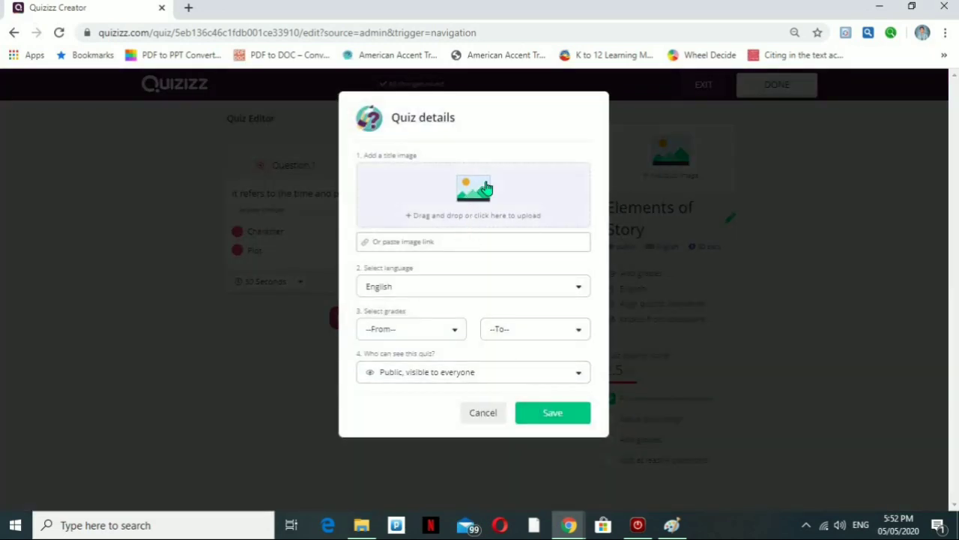
pyautogui.click(552, 412)
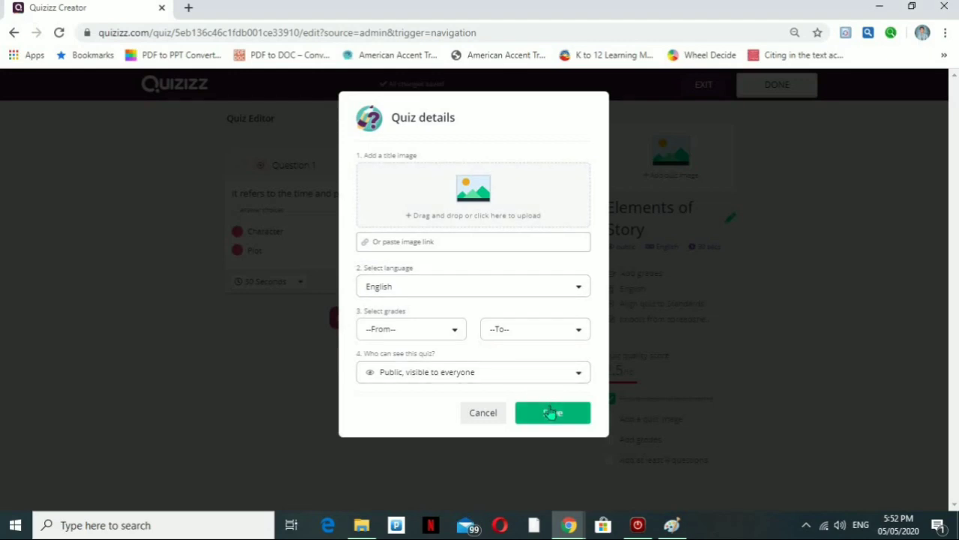
pyautogui.click(456, 332)
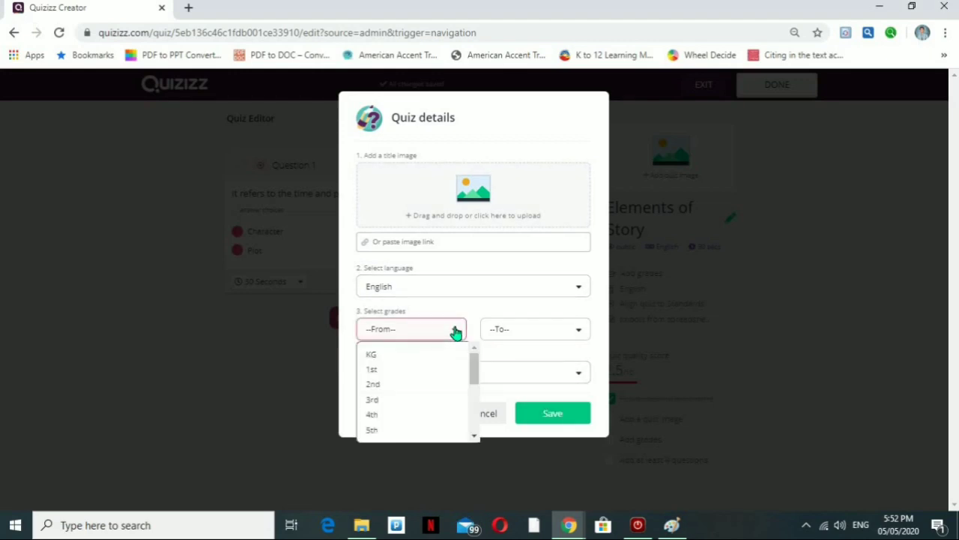
pyautogui.click(418, 414)
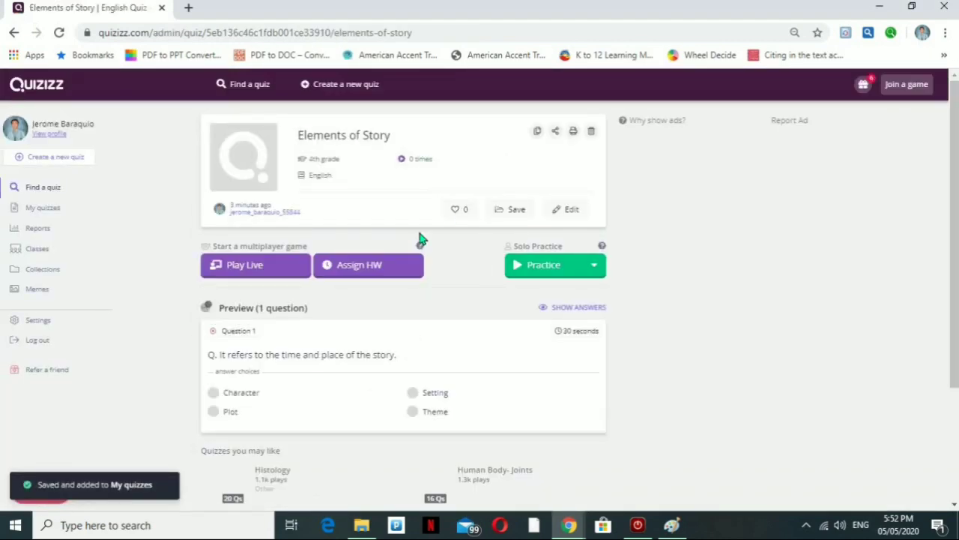
# - Host the quiz live, compare Team and Test modes, settle on Classic, and continue to the lobby
pyautogui.click(276, 268)
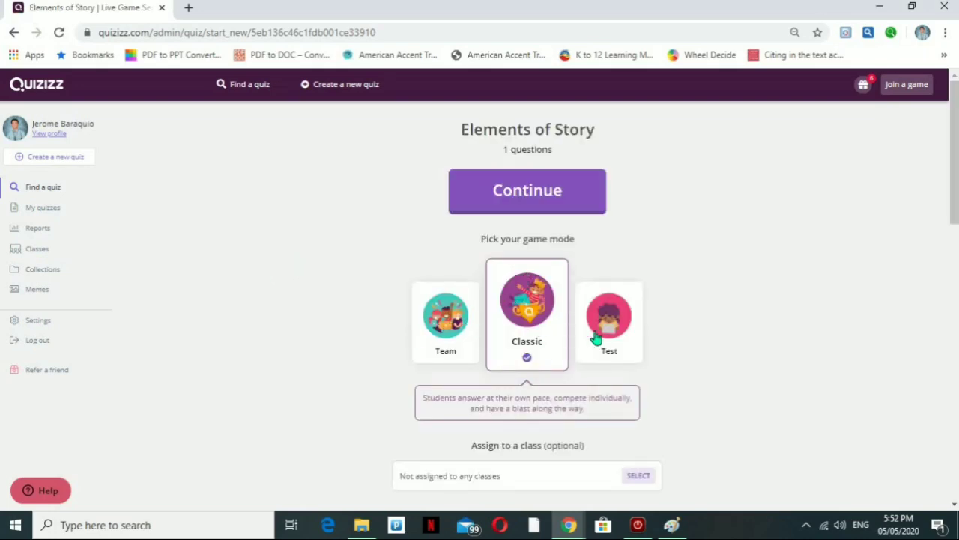
pyautogui.click(440, 335)
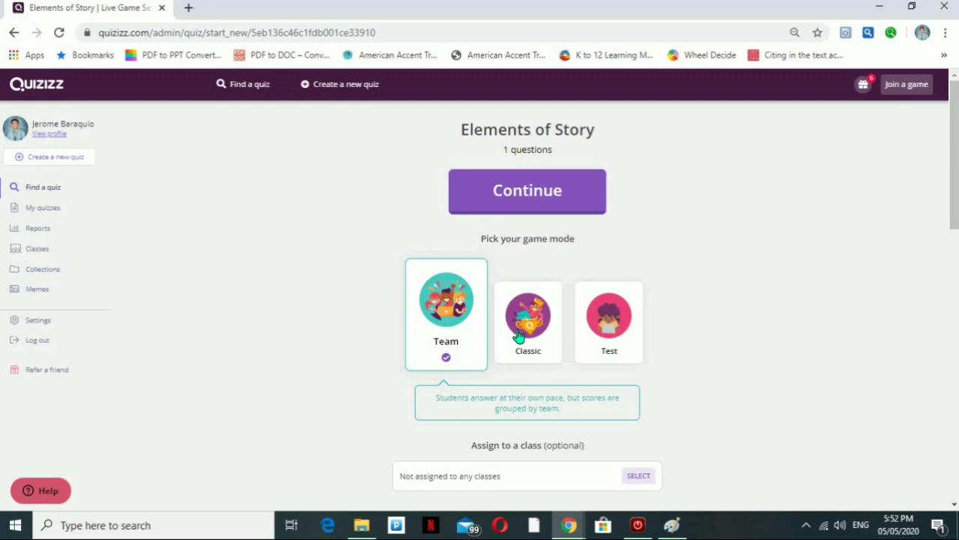
pyautogui.click(561, 337)
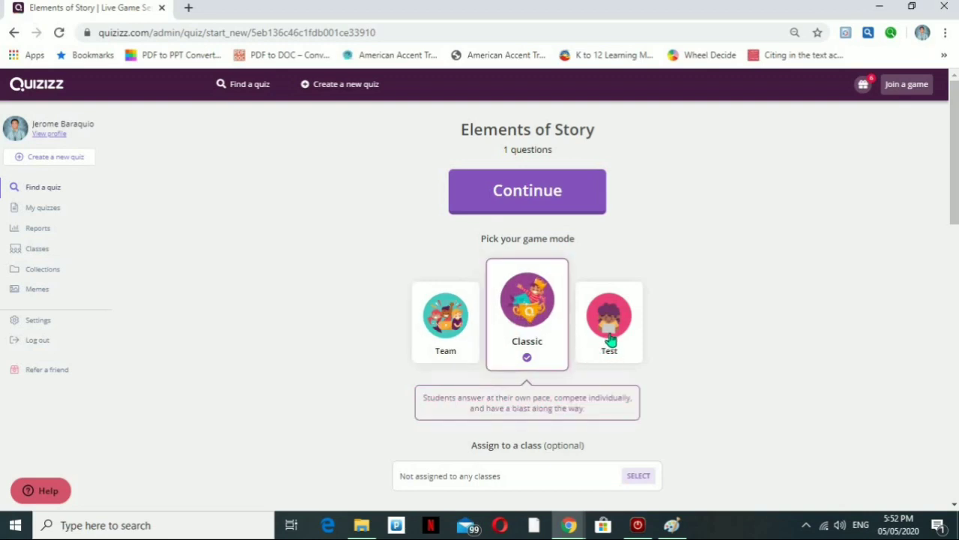
pyautogui.click(610, 341)
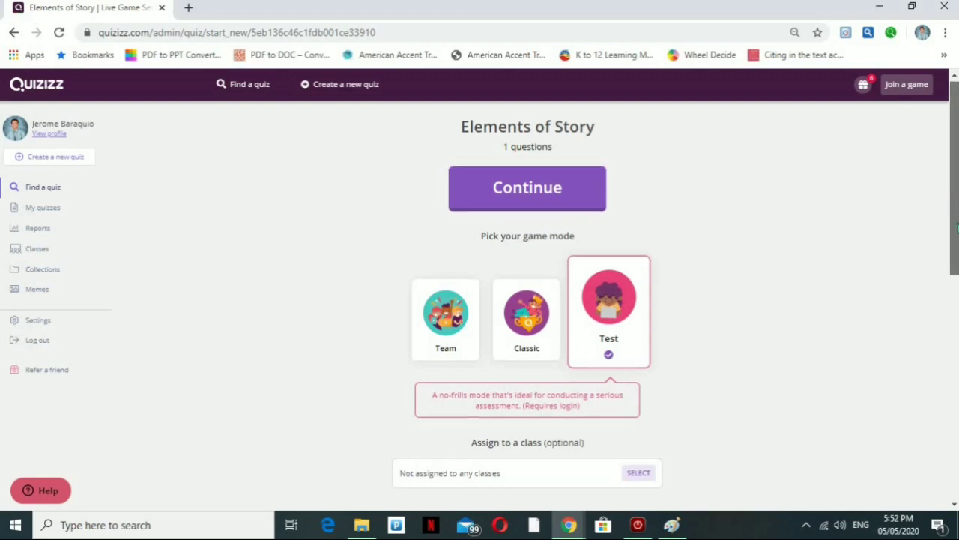
pyautogui.scroll(-2, 953, 204)
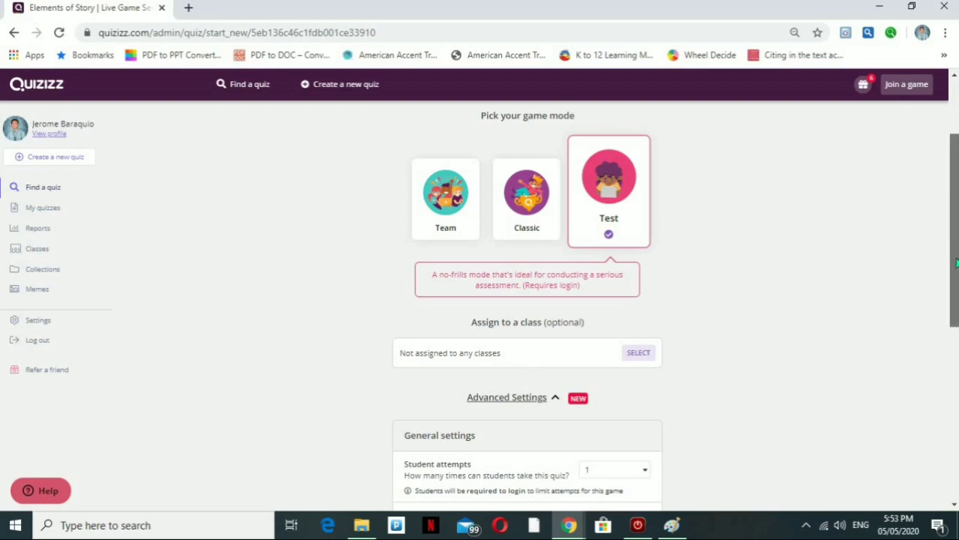
pyautogui.scroll(-2, 955, 245)
pyautogui.scroll(3, 796, 235)
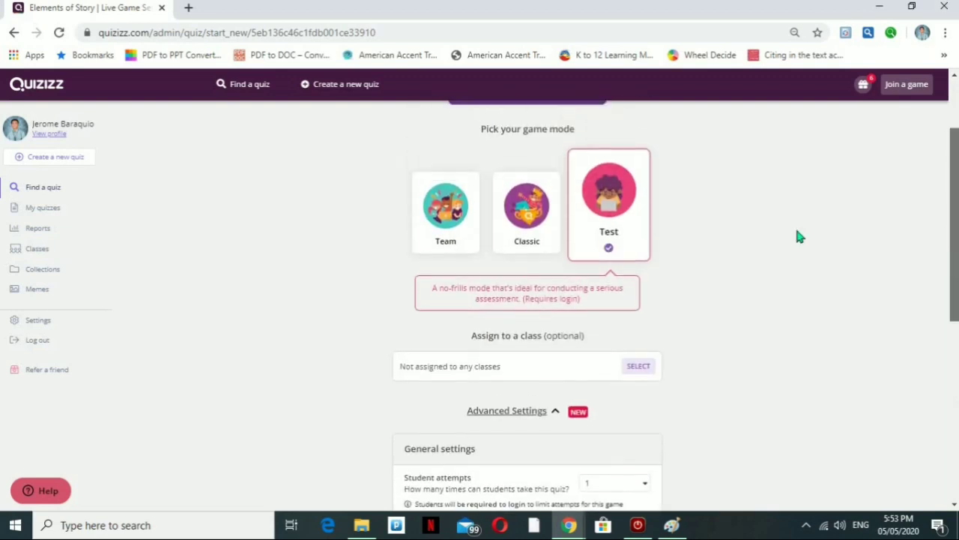
pyautogui.click(528, 225)
pyautogui.moveTo(952, 253); pyautogui.dragTo(957, 444)
pyautogui.click(553, 419)
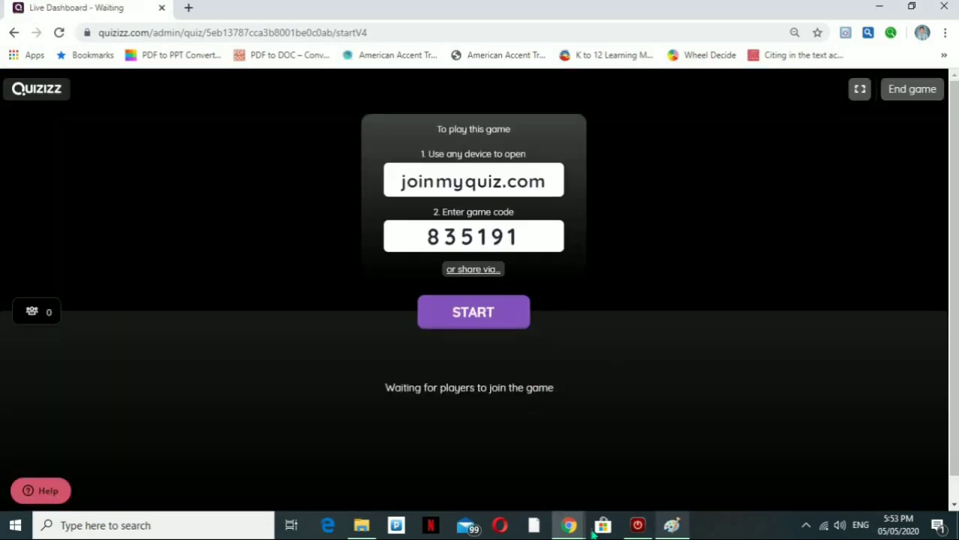
# - In the second browser window, enter the game code and join under a new player nickname
pyautogui.moveTo(568, 524)
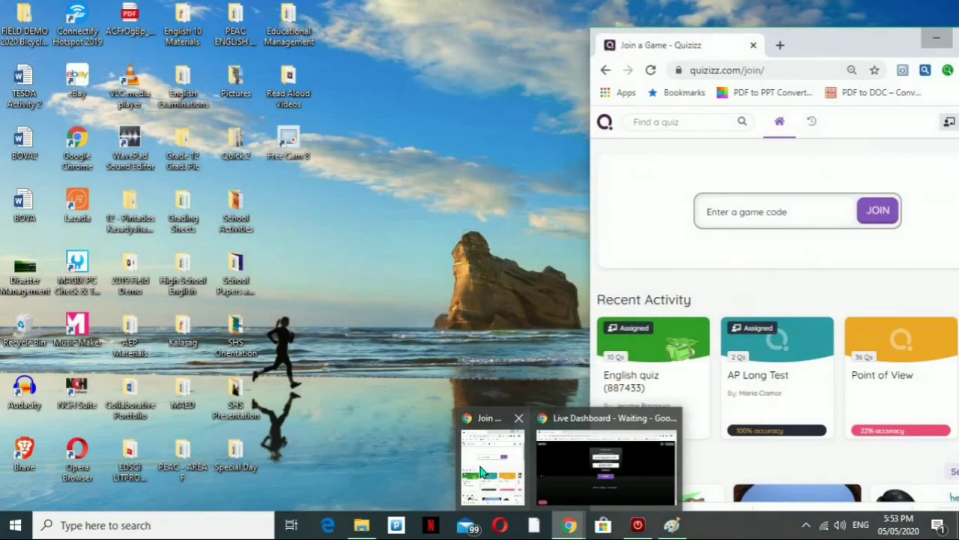
pyautogui.click(480, 469)
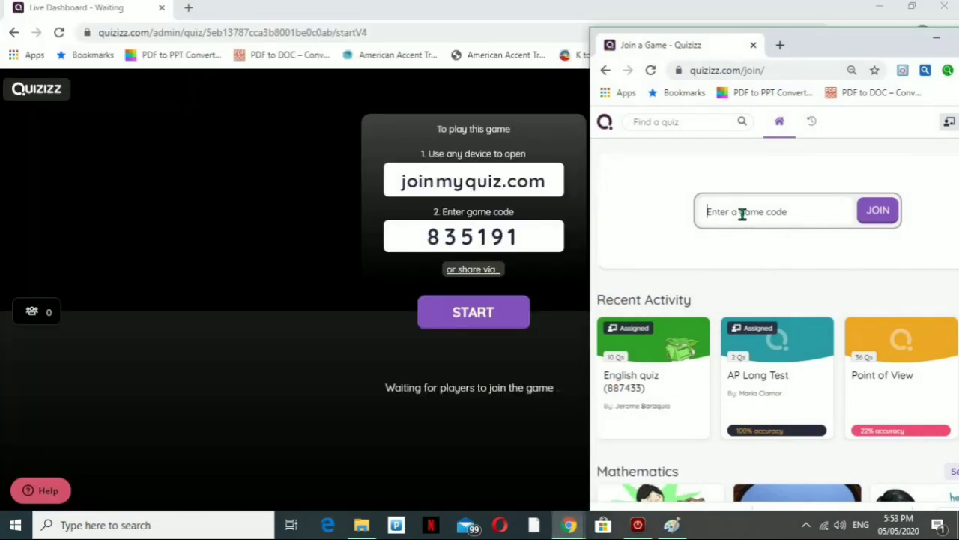
pyautogui.click(742, 214)
pyautogui.write('835191')
pyautogui.click(883, 219)
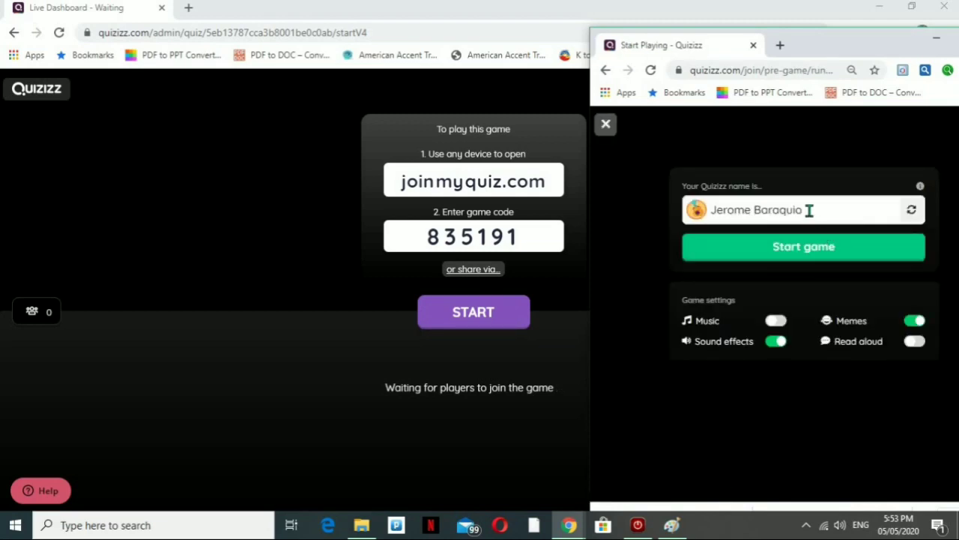
pyautogui.hotkey('ctrl', 'a')
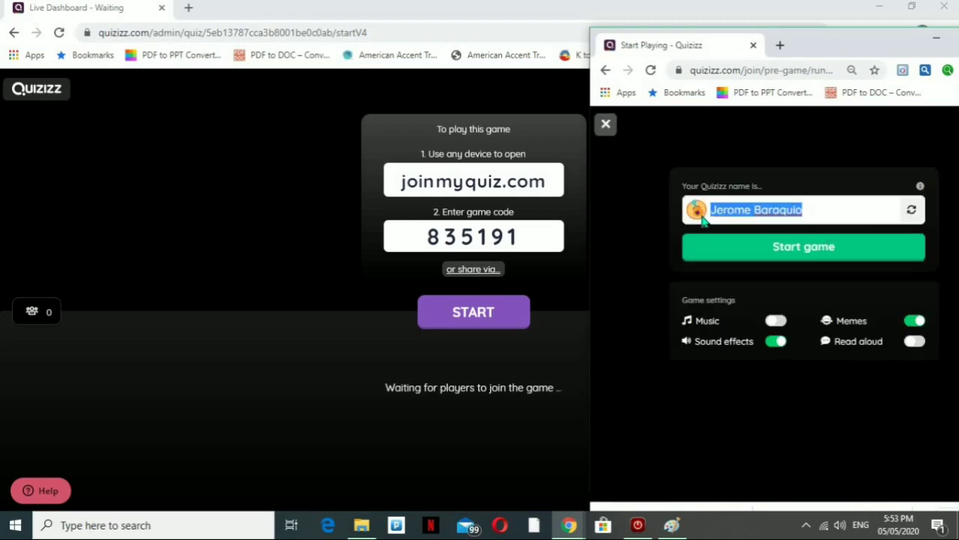
pyautogui.write('JB')
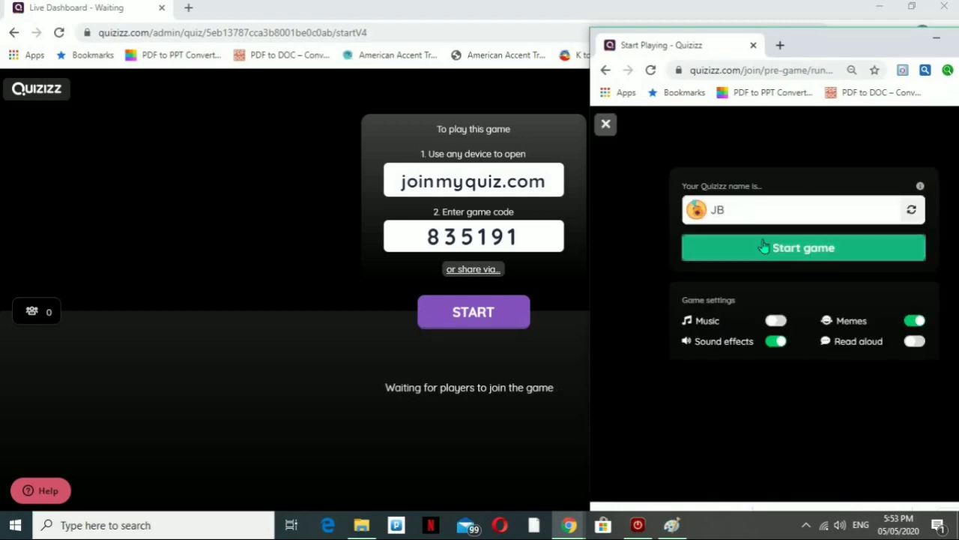
pyautogui.click(763, 246)
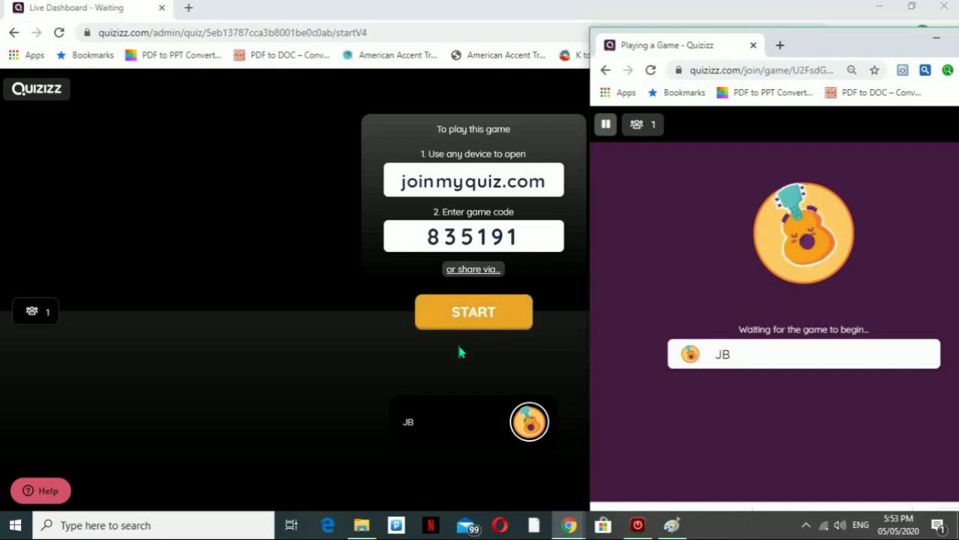
# - Kick the test player from the lobby and return the player window to the join-a-game page
pyautogui.click(523, 422)
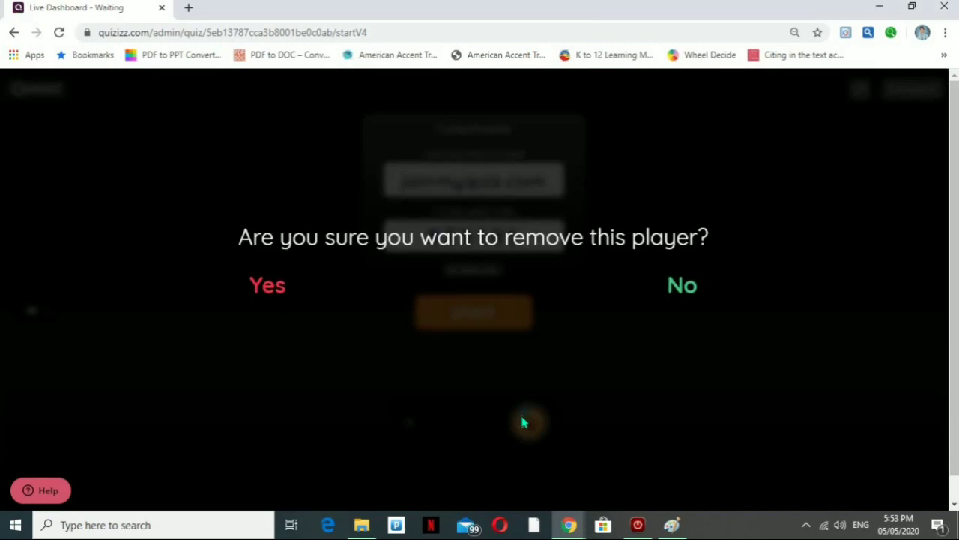
pyautogui.click(267, 288)
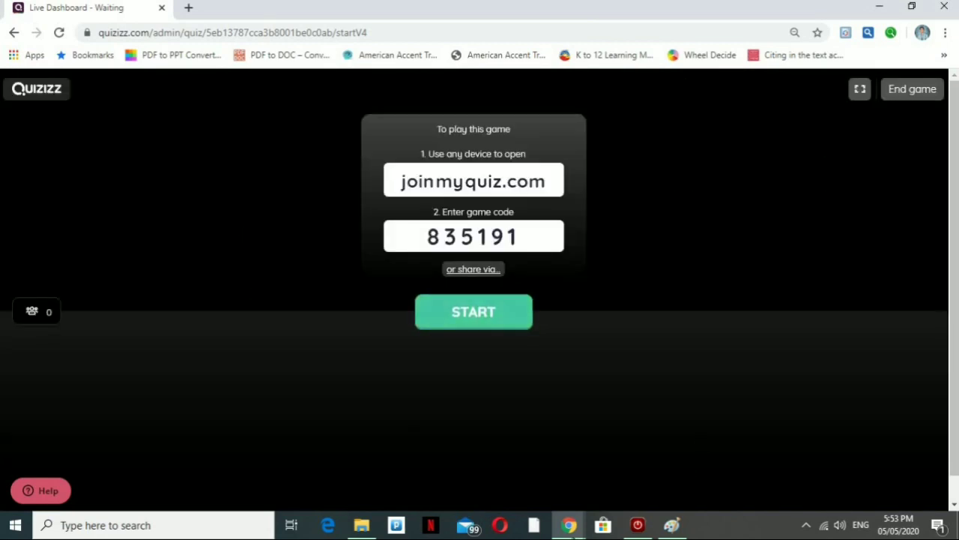
pyautogui.click(570, 525)
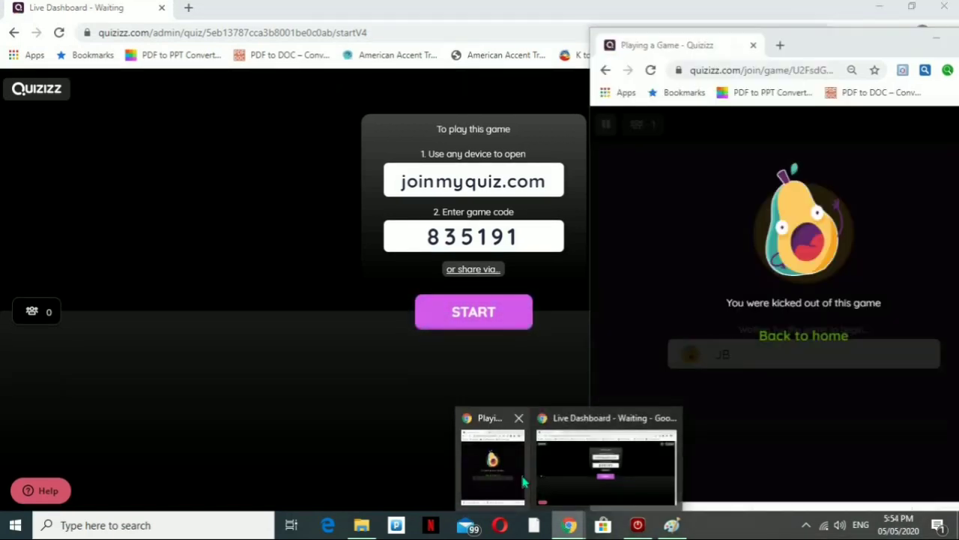
pyautogui.click(523, 477)
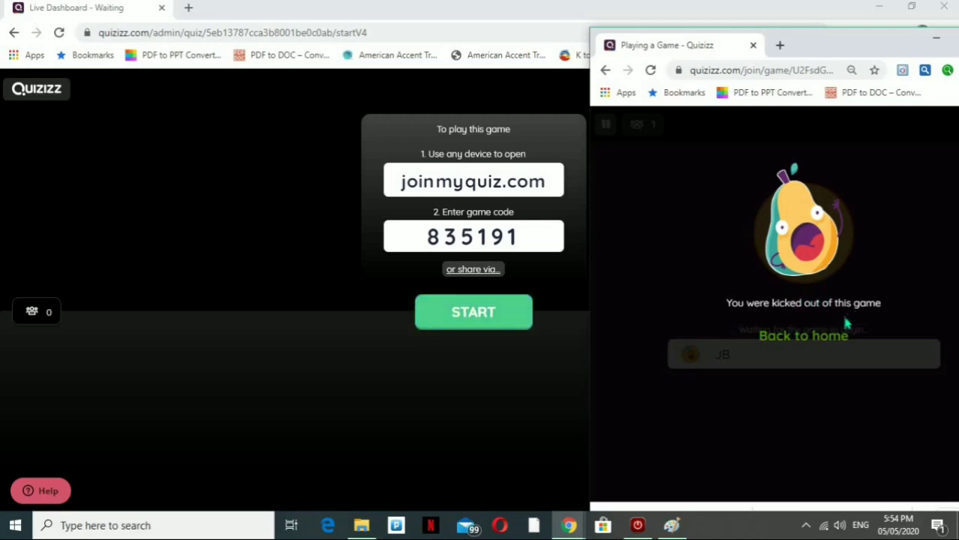
pyautogui.click(808, 335)
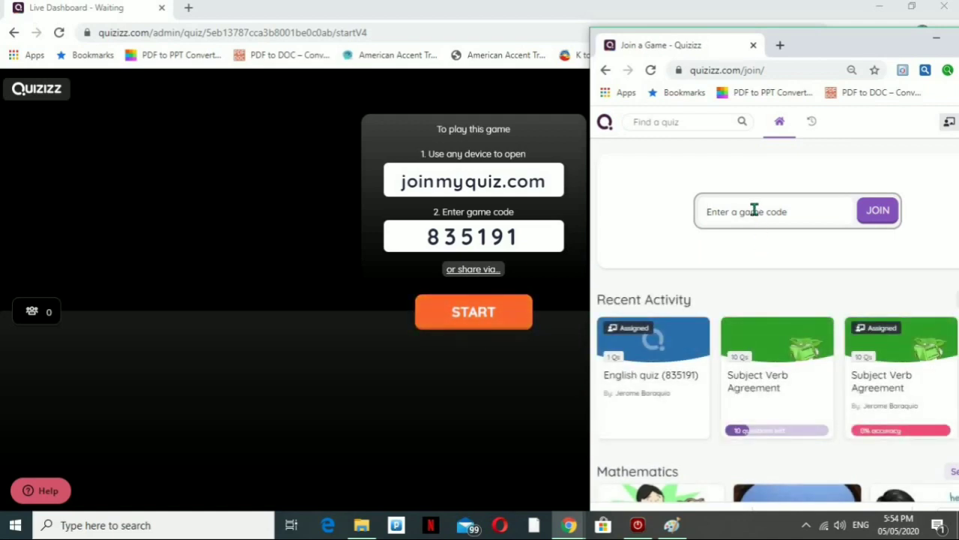
# - Join game 835191, revising the player nickname until one is accepted into the lobby
pyautogui.write('835191')
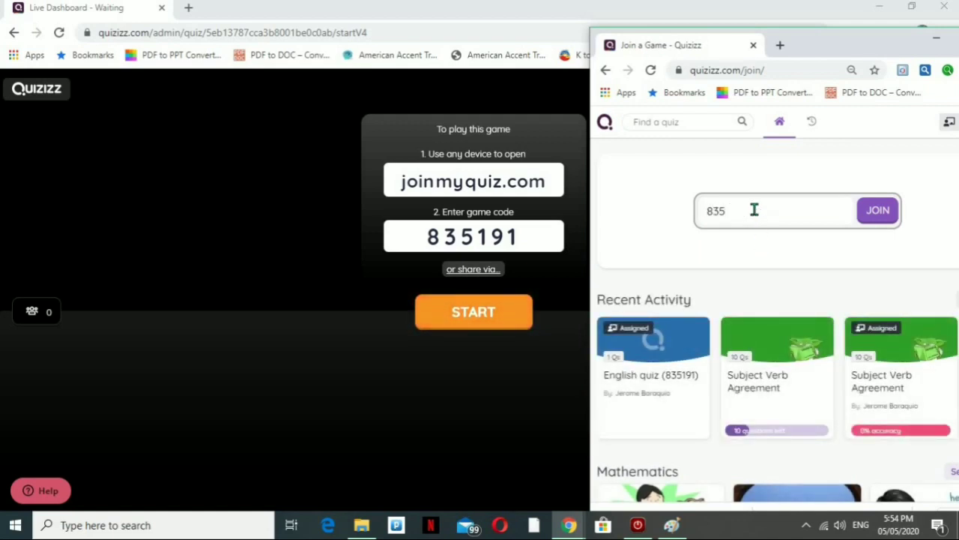
pyautogui.click(877, 212)
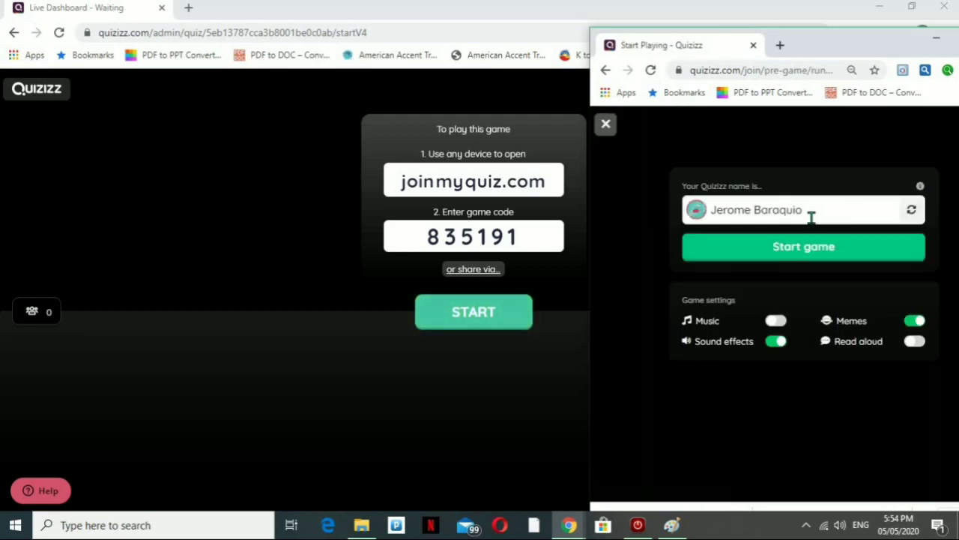
pyautogui.click(809, 211)
pyautogui.hotkey('ctrl', 'a')
pyautogui.write('J')
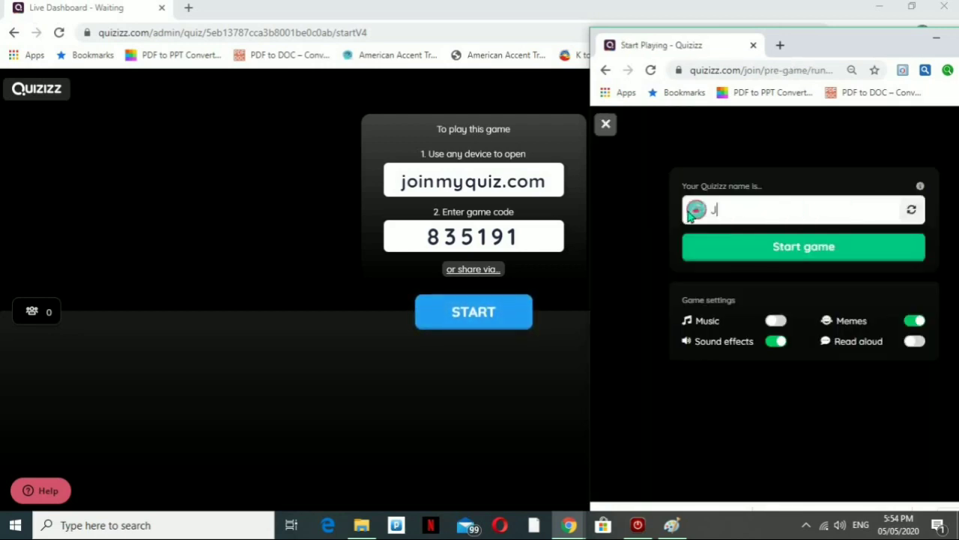
pyautogui.write('B')
pyautogui.click(762, 247)
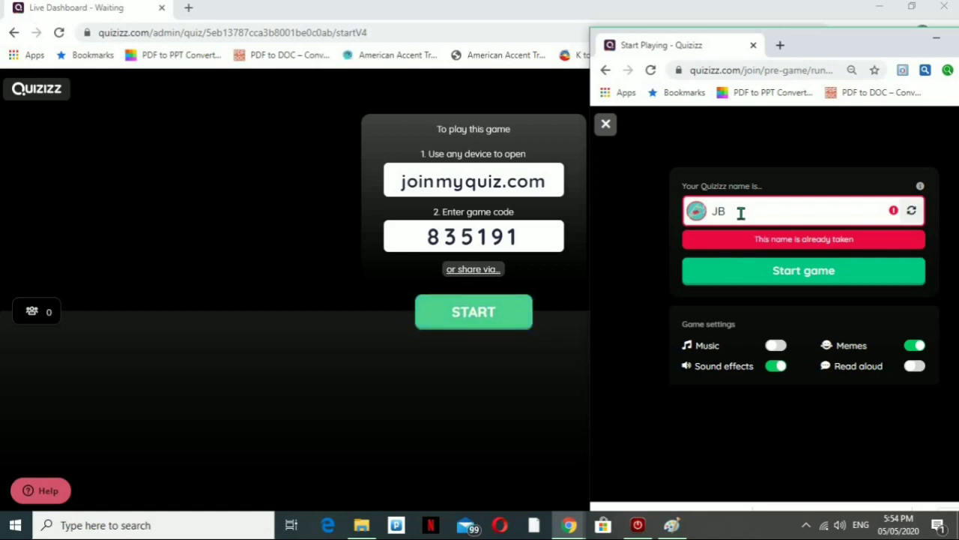
pyautogui.press('BackSpace')
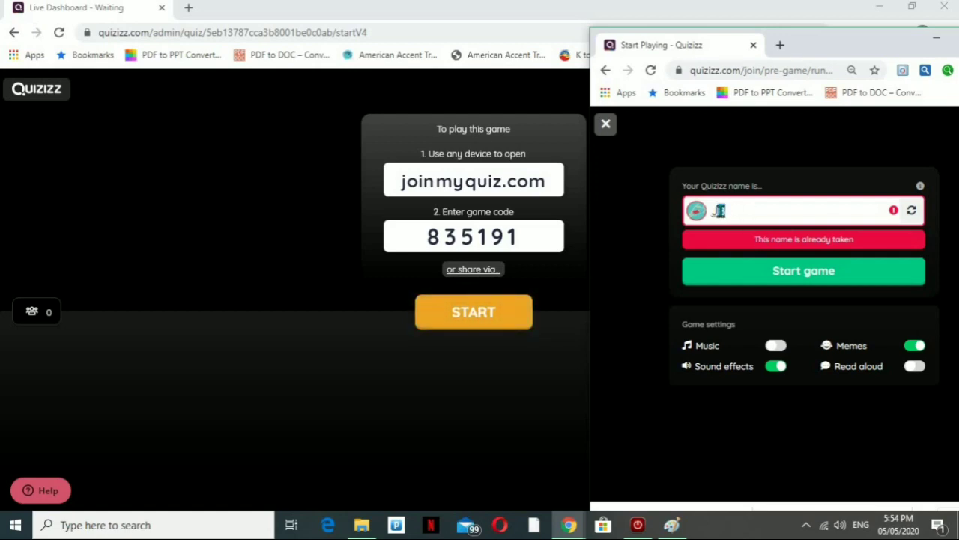
pyautogui.write('erome')
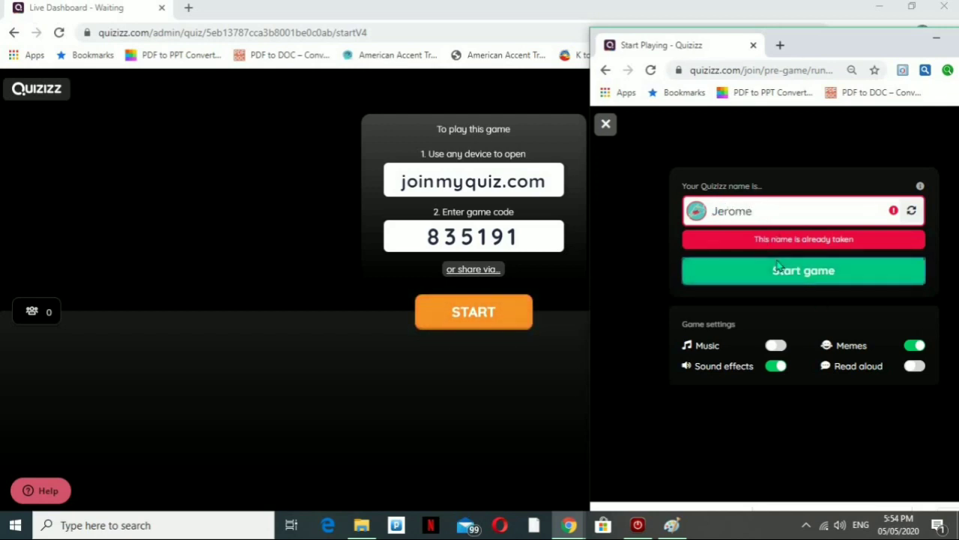
pyautogui.click(780, 273)
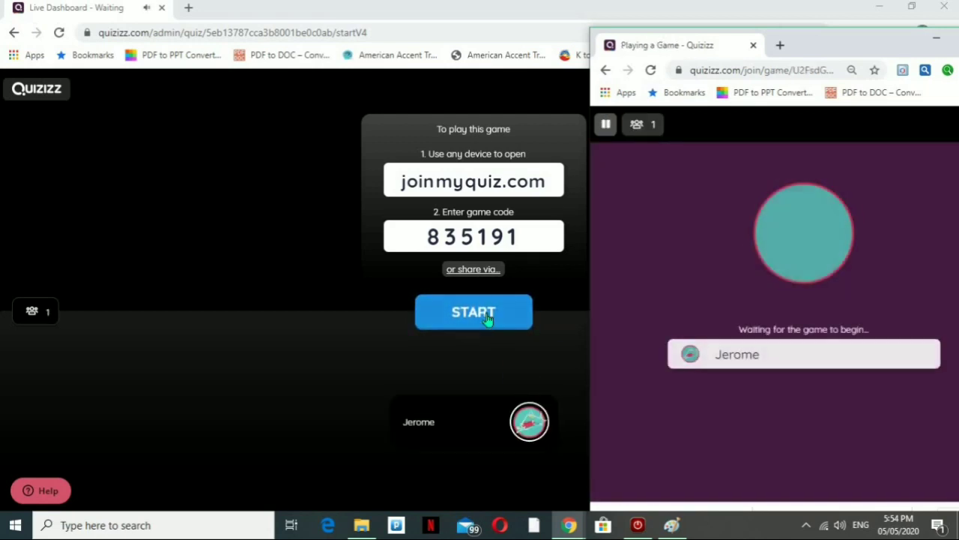
# - Start the game, answer Setting in the player window, then close that window
pyautogui.click(488, 320)
pyautogui.click(488, 318)
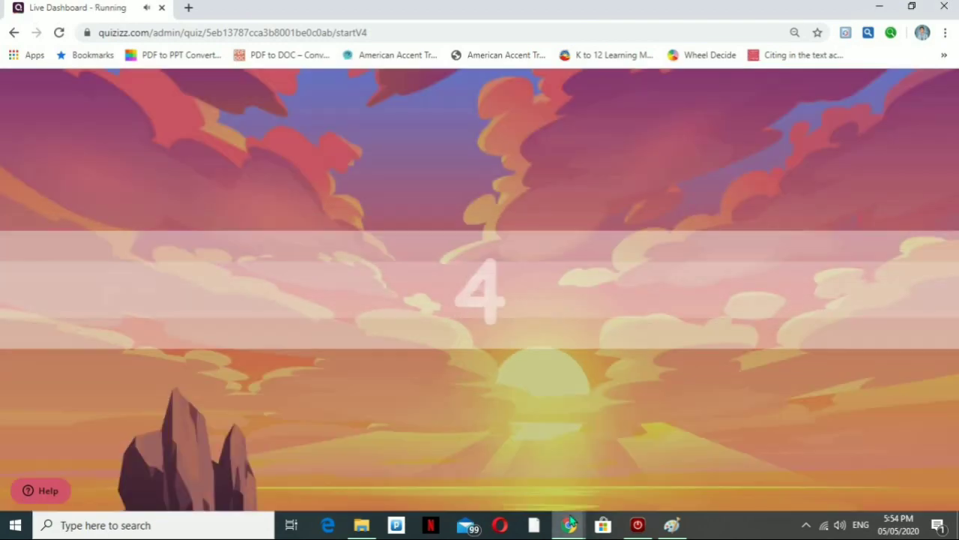
pyautogui.moveTo(569, 522)
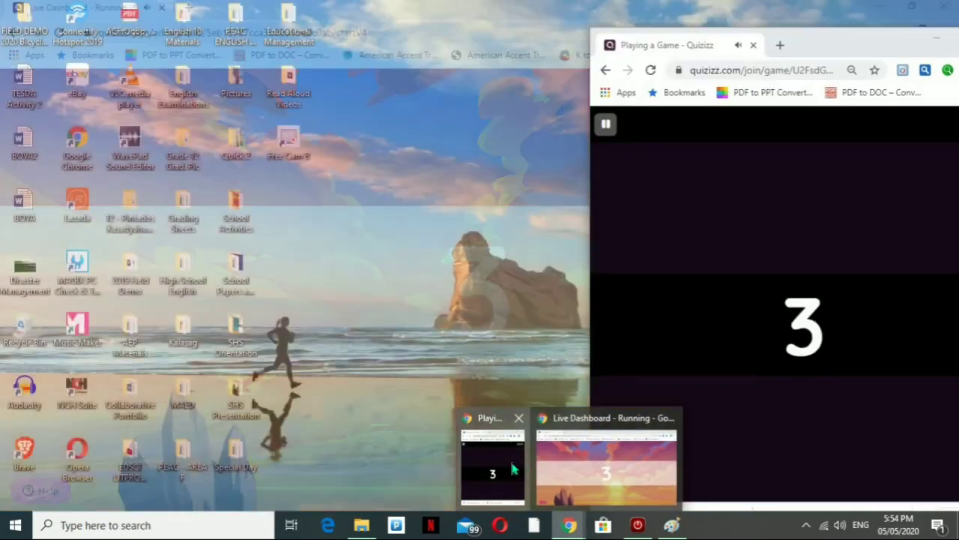
pyautogui.click(510, 464)
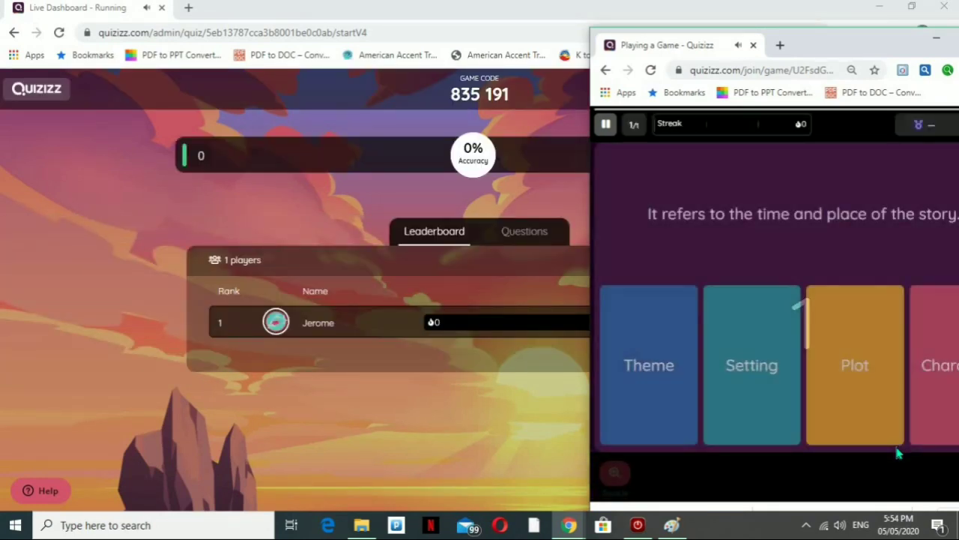
pyautogui.moveTo(675, 45); pyautogui.dragTo(609, 42)
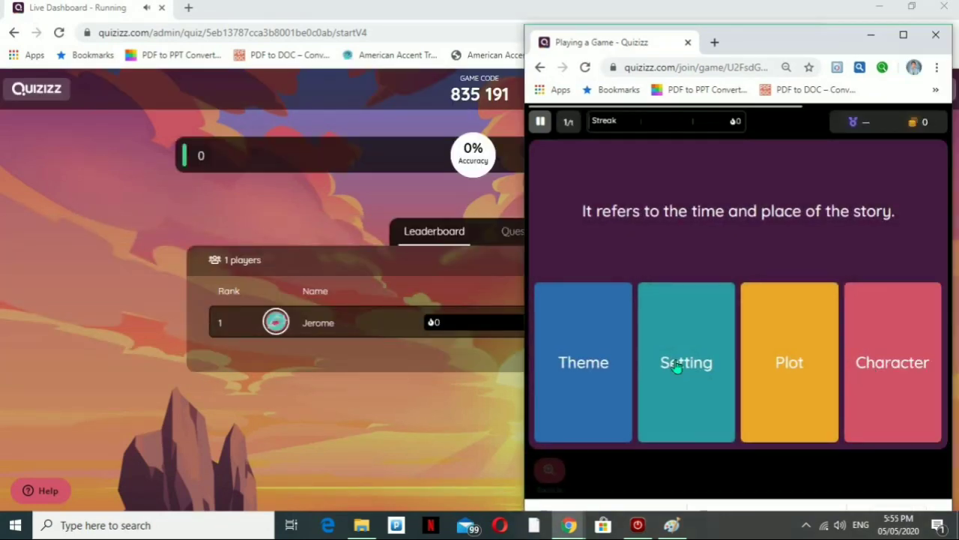
pyautogui.click(678, 365)
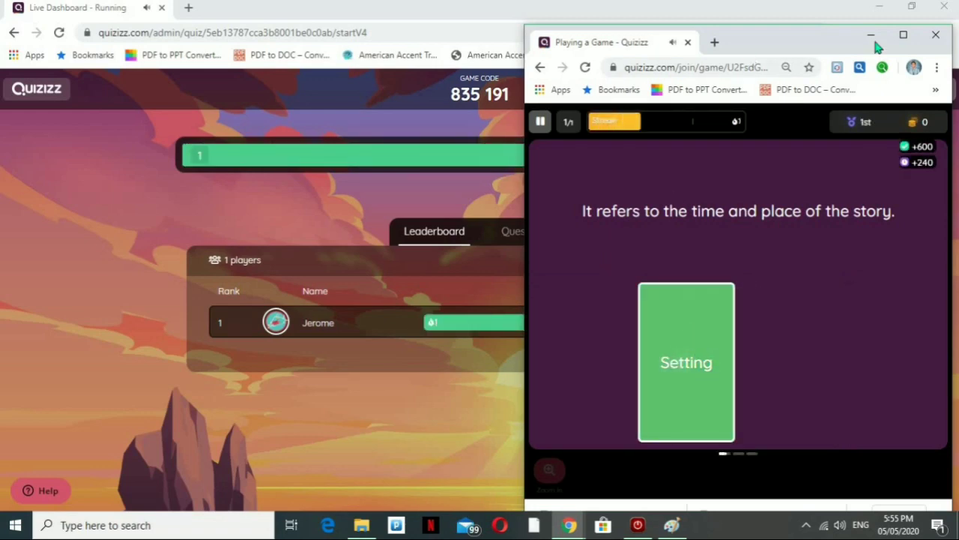
pyautogui.click(935, 35)
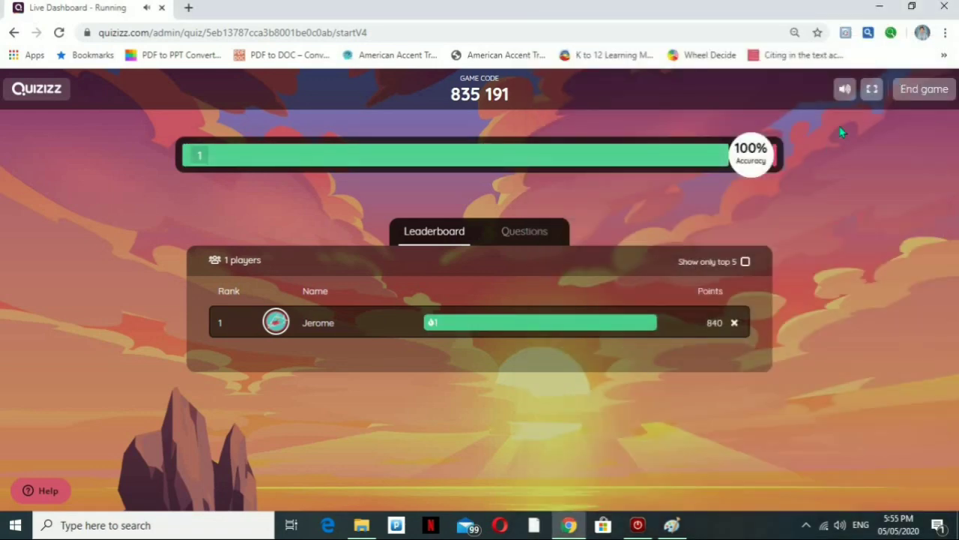
# - Mute the game sound, switch to the Questions results view, and request ending the game
pyautogui.click(844, 88)
pyautogui.click(529, 234)
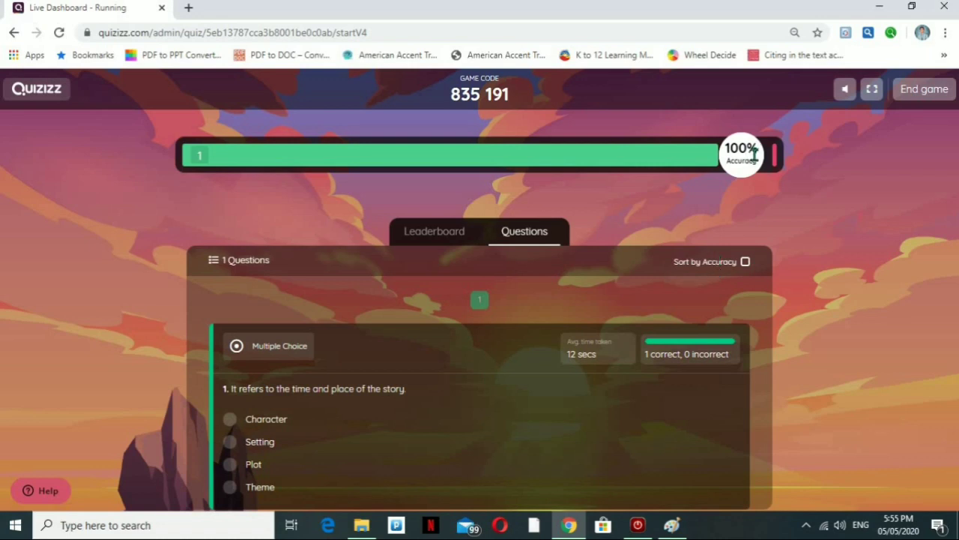
pyautogui.click(913, 90)
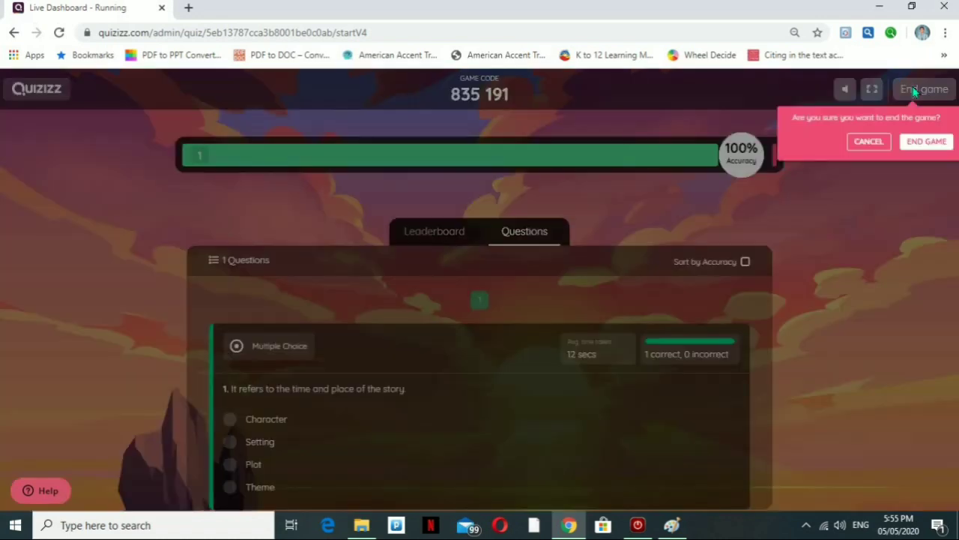
# - Confirm END GAME and scroll the summary showing 100% accuracy and the 840-point score
pyautogui.click(922, 142)
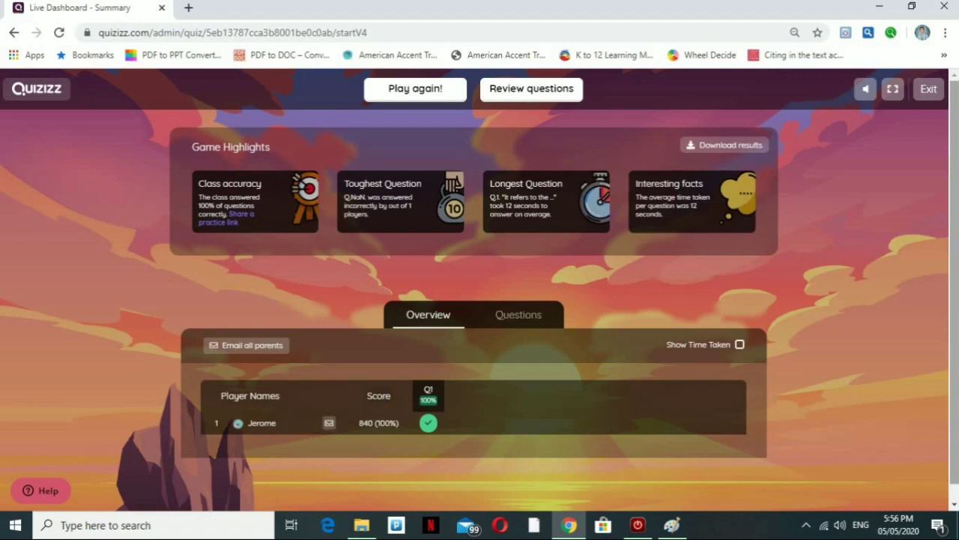
pyautogui.scroll(-1, 955, 210)
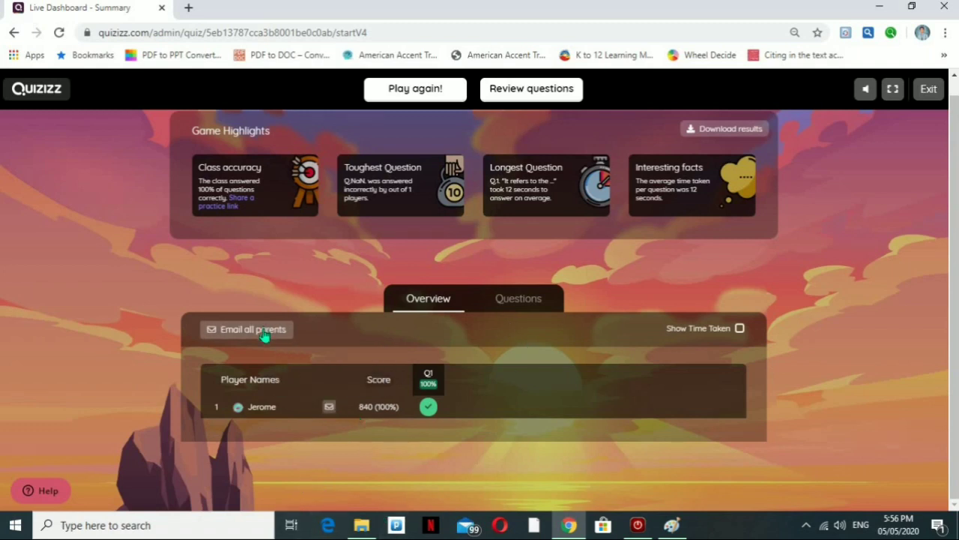
# - Exit the game results summary and go to the My quizzes page
pyautogui.click(928, 89)
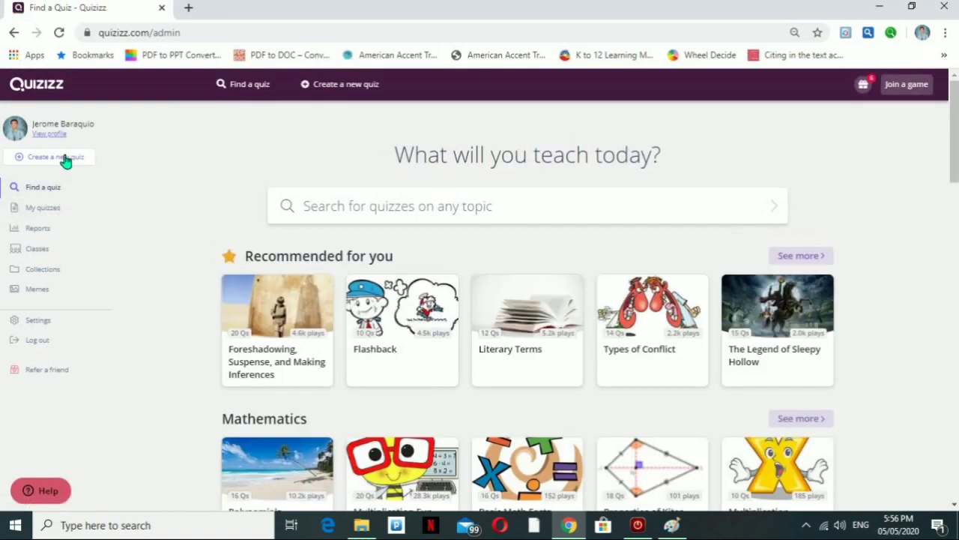
pyautogui.click(45, 207)
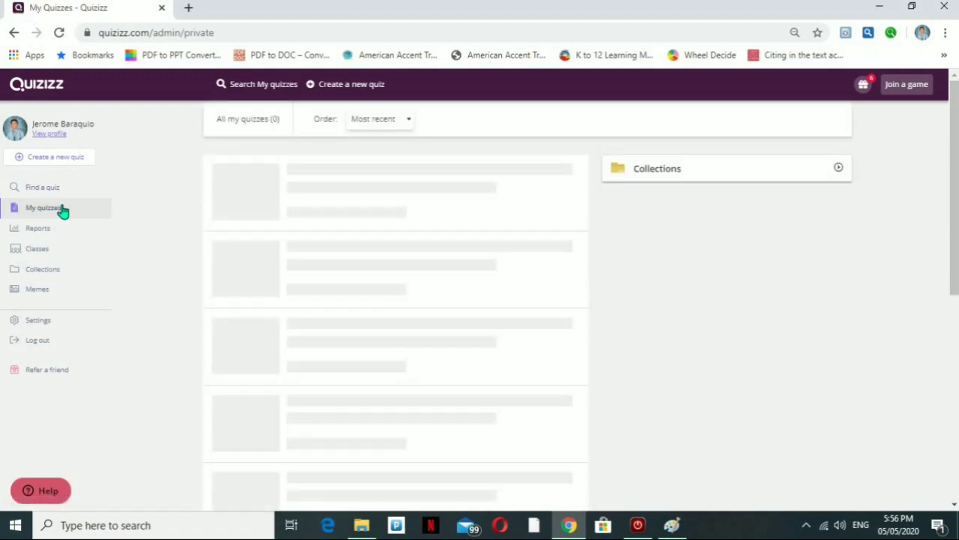